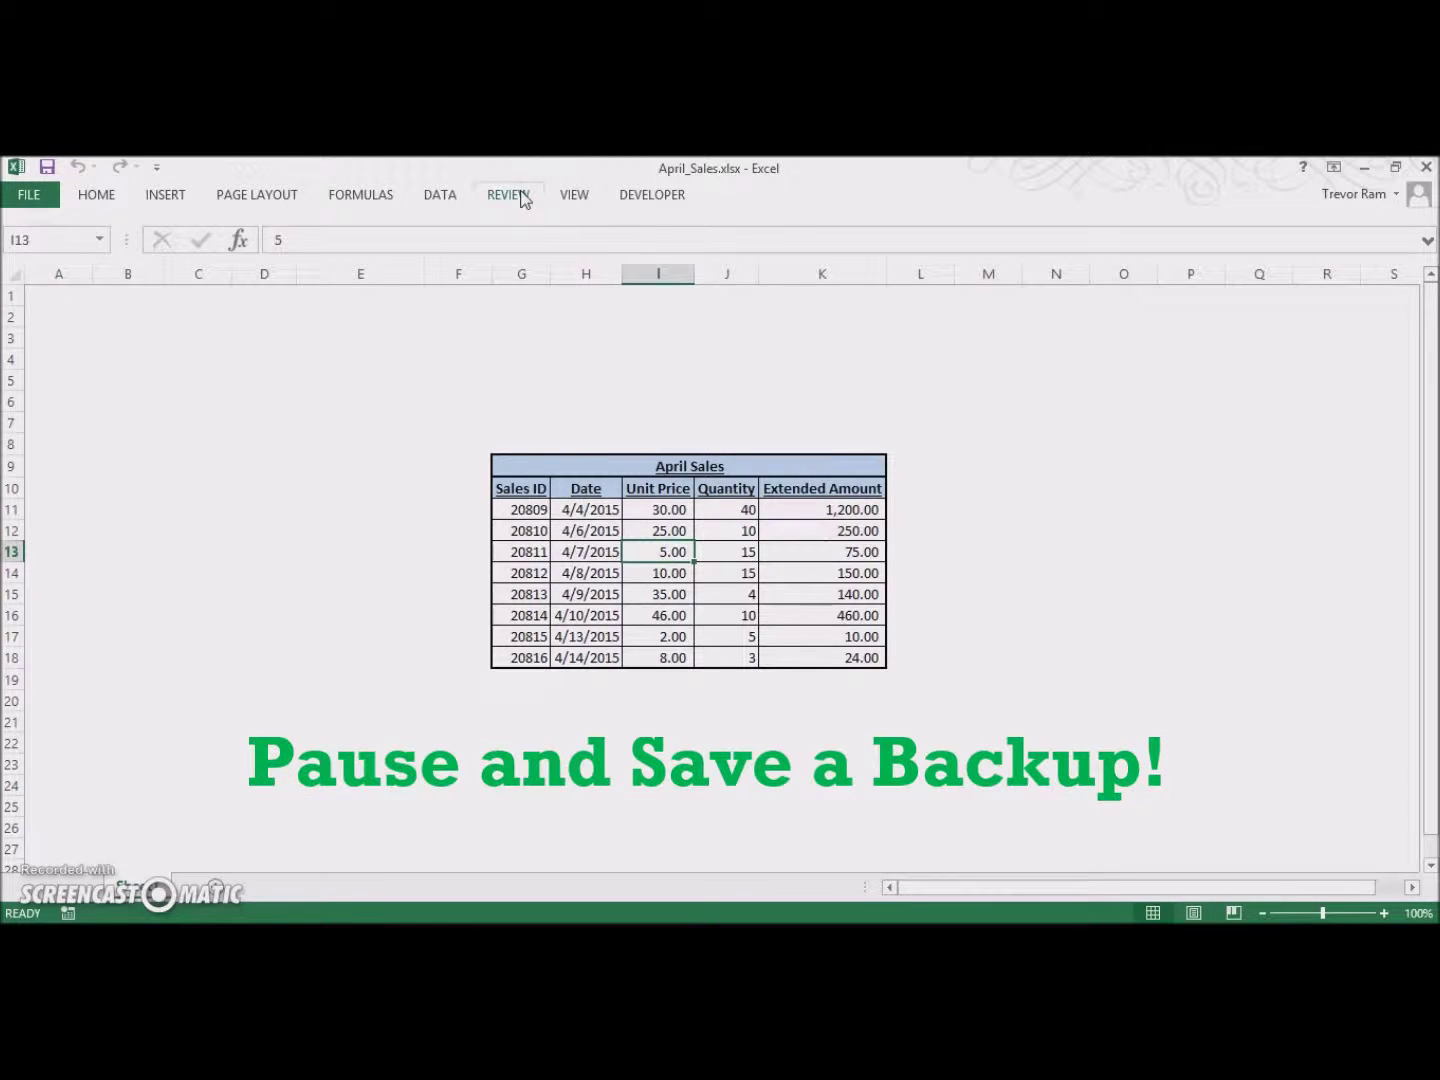
# Step: Show the Review ribbon's sheet protection commands for the April Sales worksheet
pyautogui.click(509, 194)
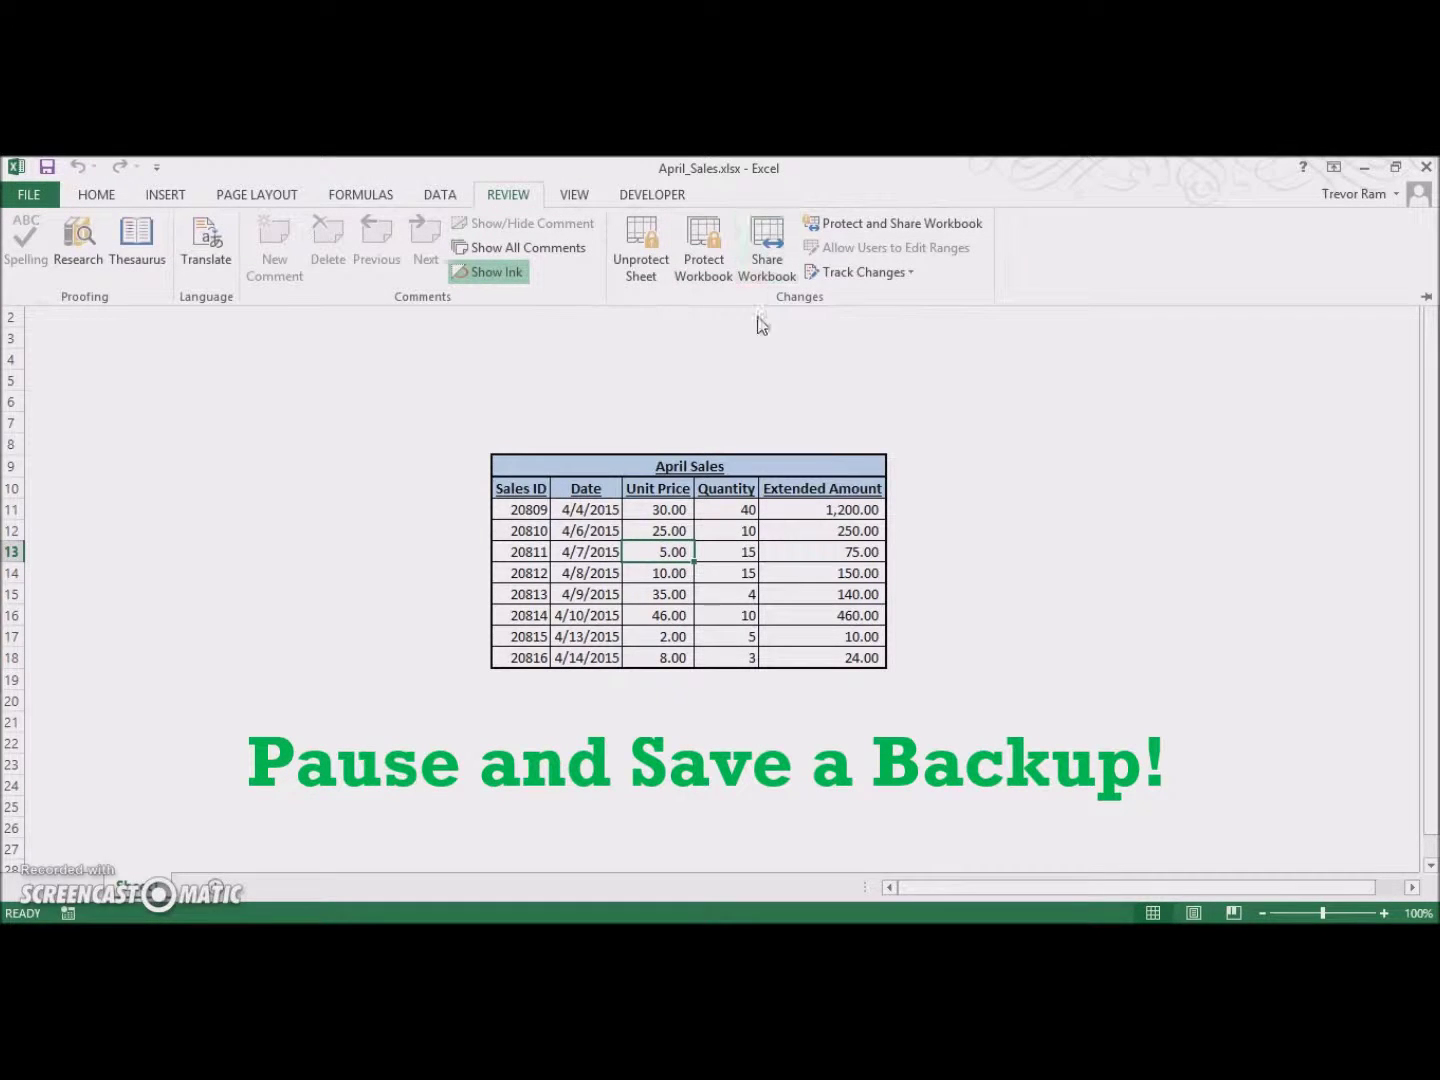
pyautogui.click(660, 248)
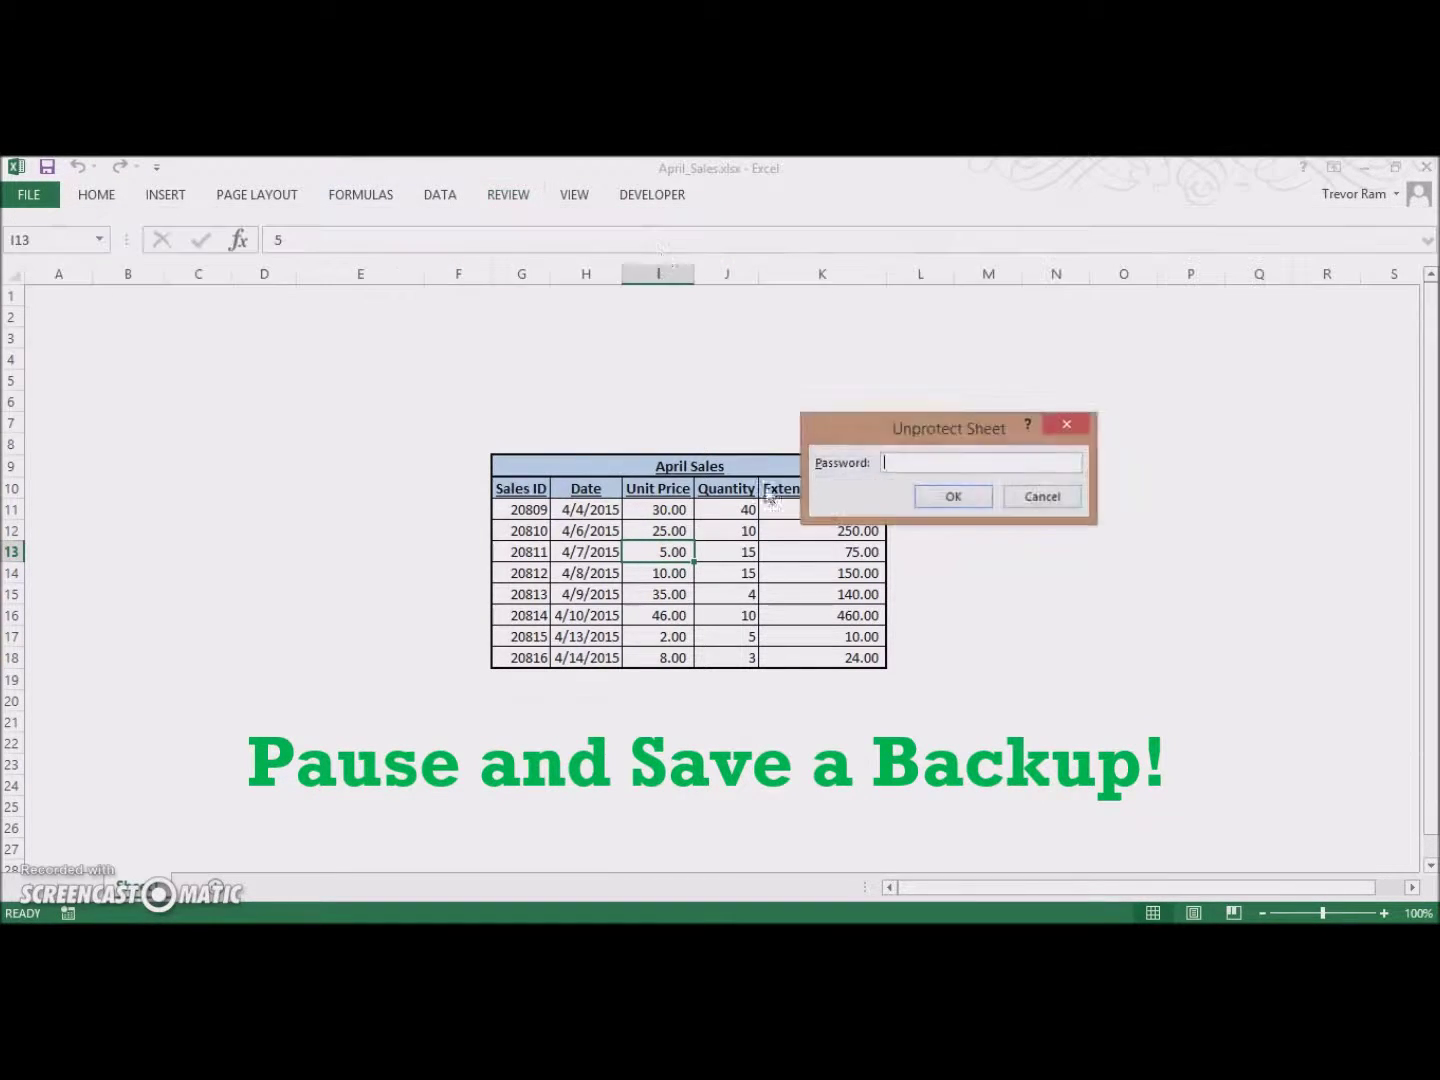
pyautogui.write('pass')
pyautogui.click(940, 500)
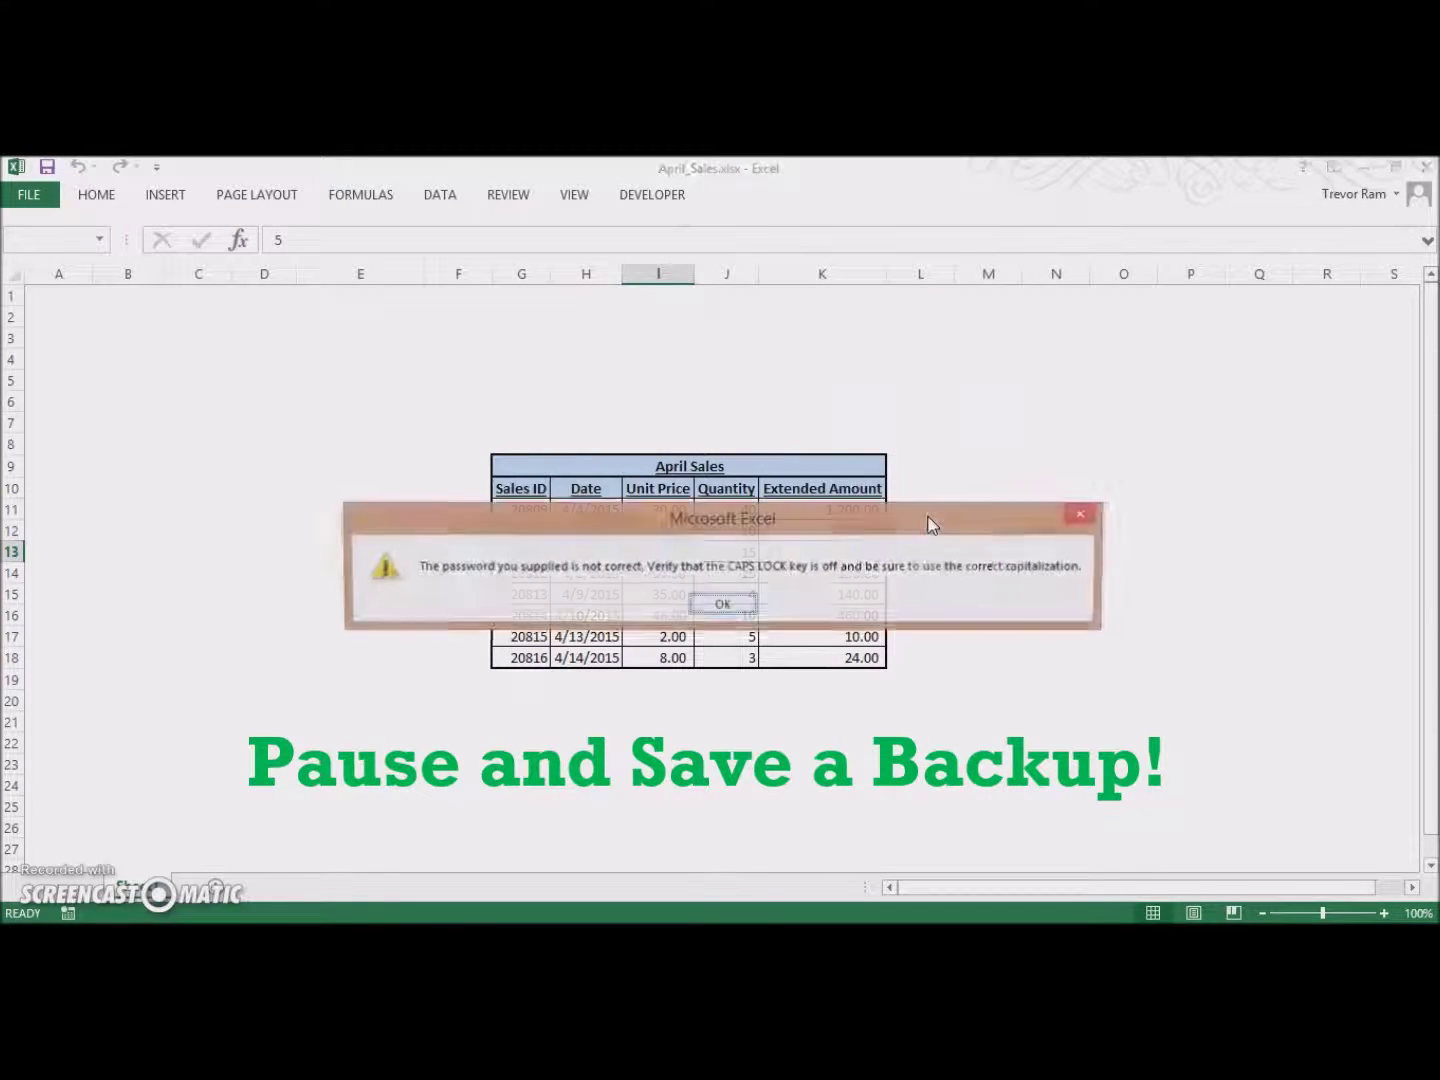
pyautogui.click(743, 609)
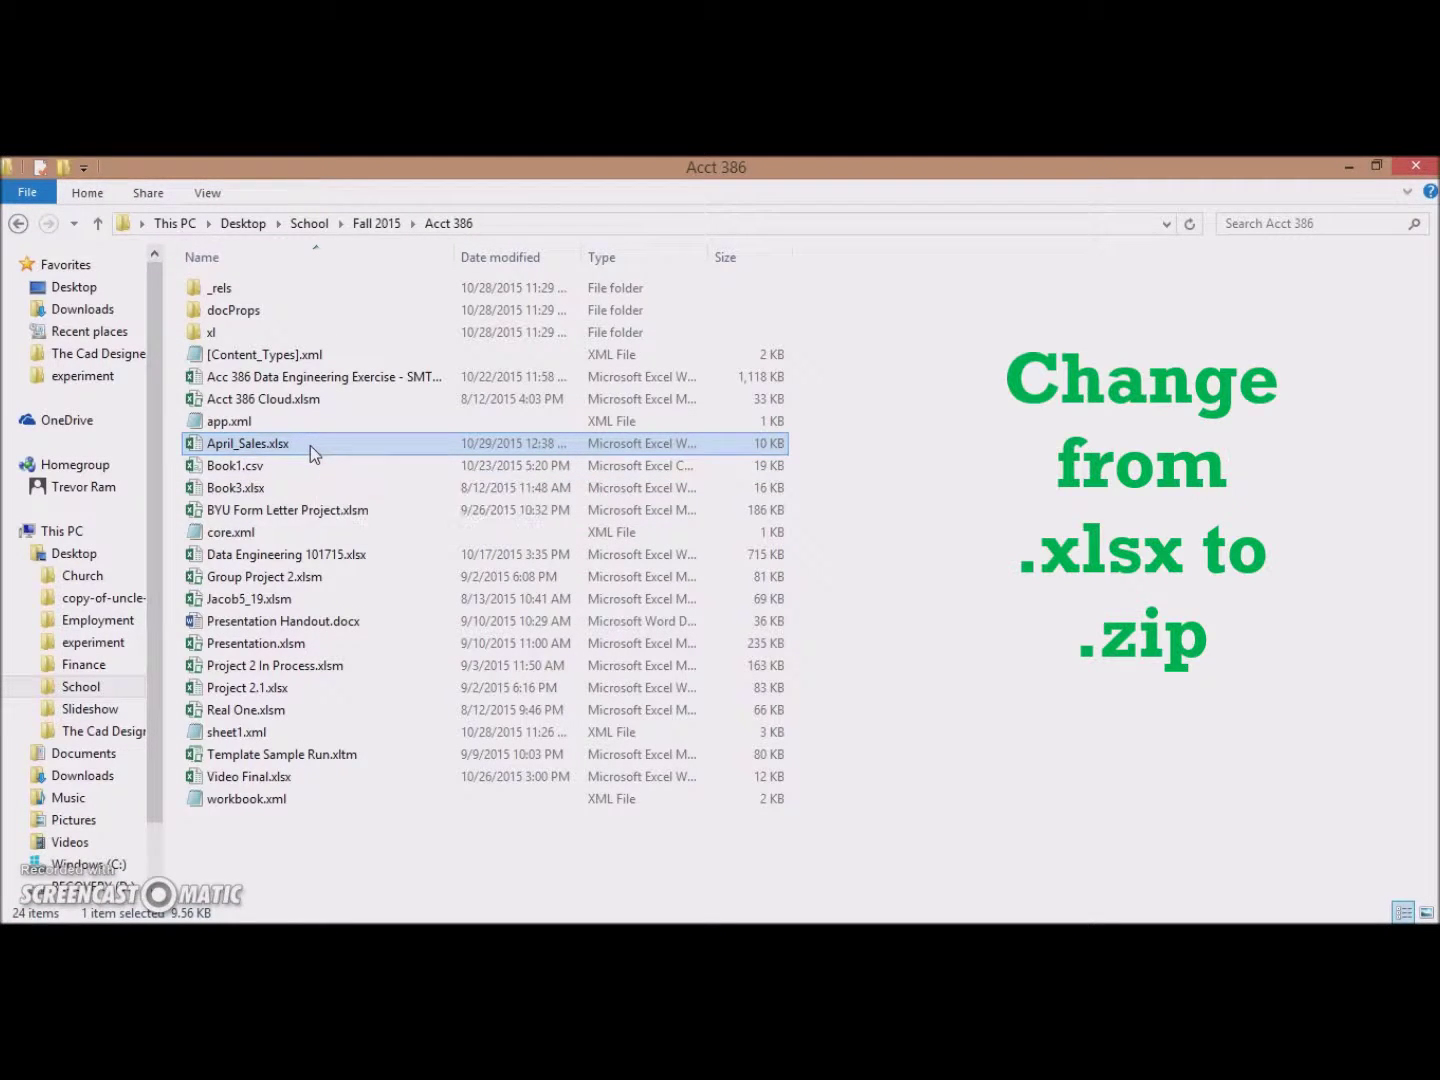
# Step: Rename April_Sales.xlsx to April_Sales.zip and accept the extension-change warning
pyautogui.click(313, 448)
pyautogui.click(313, 445)
pyautogui.press('BackSpace')
pyautogui.press('BackSpace')
pyautogui.press('BackSpace')
pyautogui.press('BackSpace')
pyautogui.write('zip')
pyautogui.press('Return')
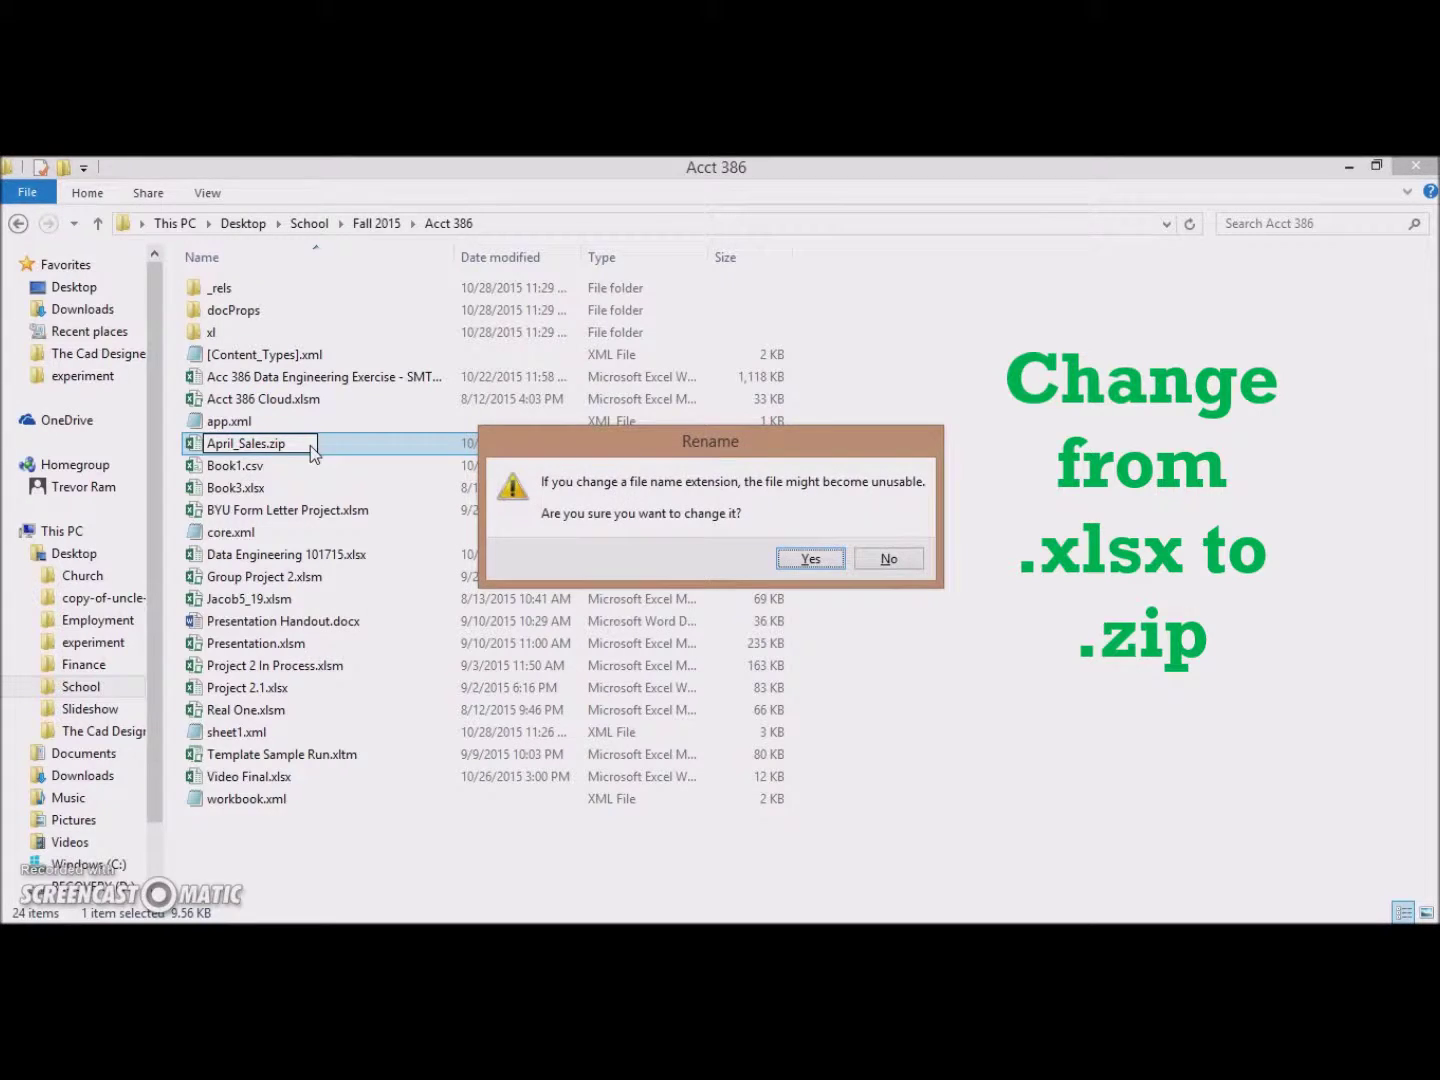
pyautogui.press('Return')
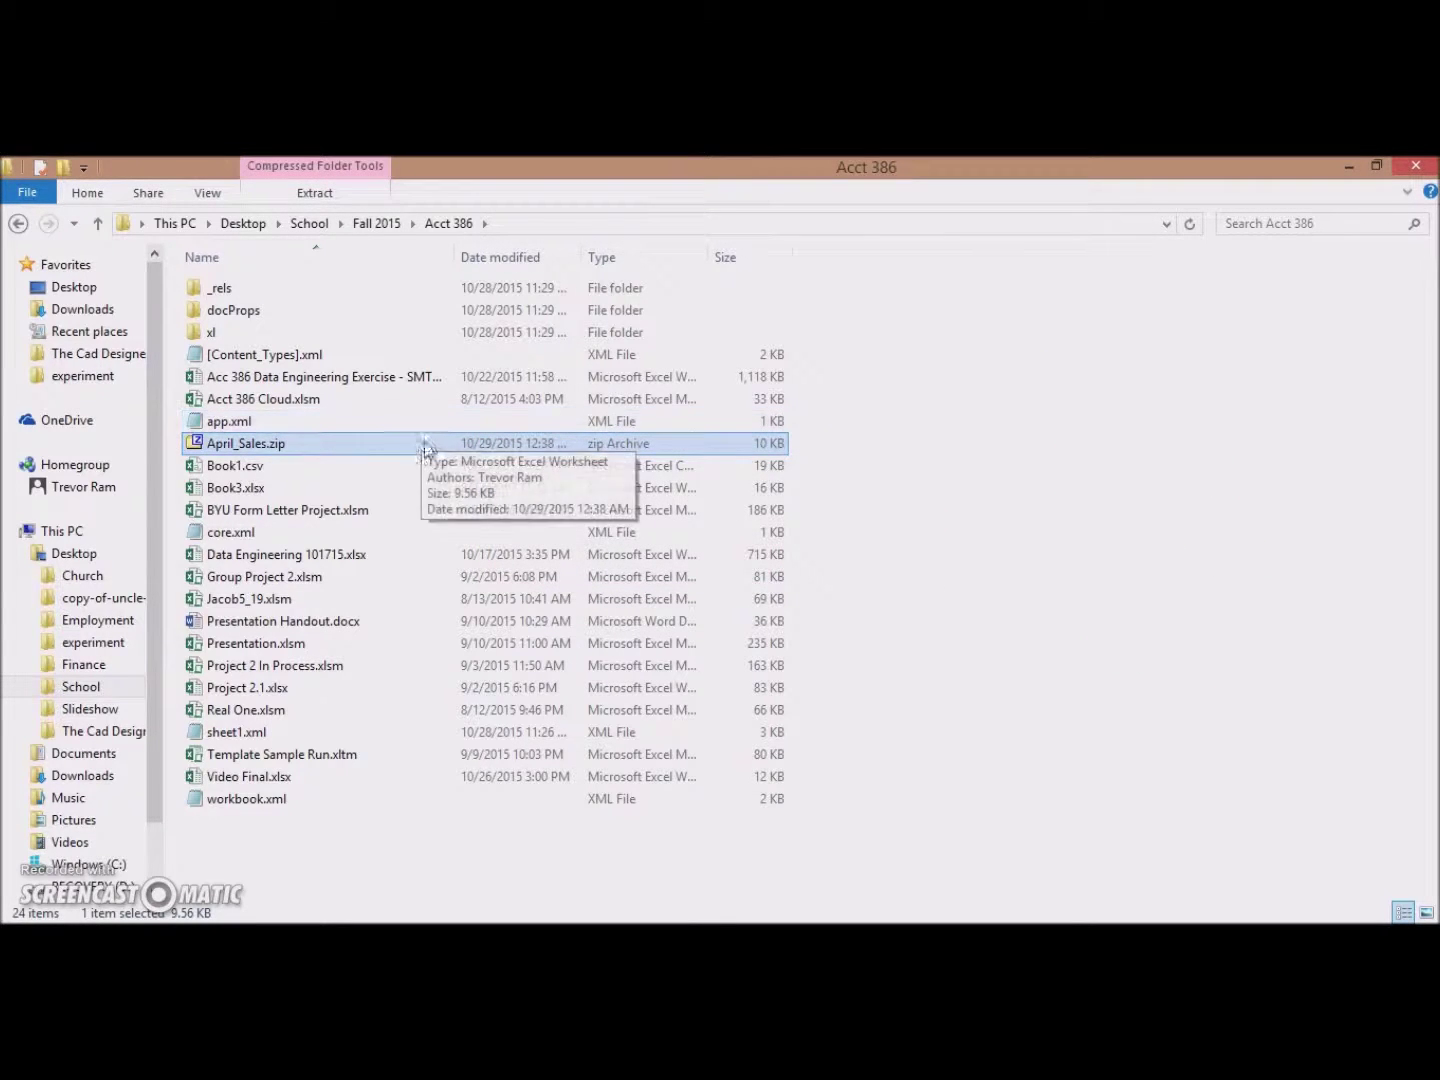
pyautogui.click(313, 447)
# Step: Open April_Sales.zip in 7-Zip and view xl/worksheets/sheet1.xml in Notepad
pyautogui.press('Escape')
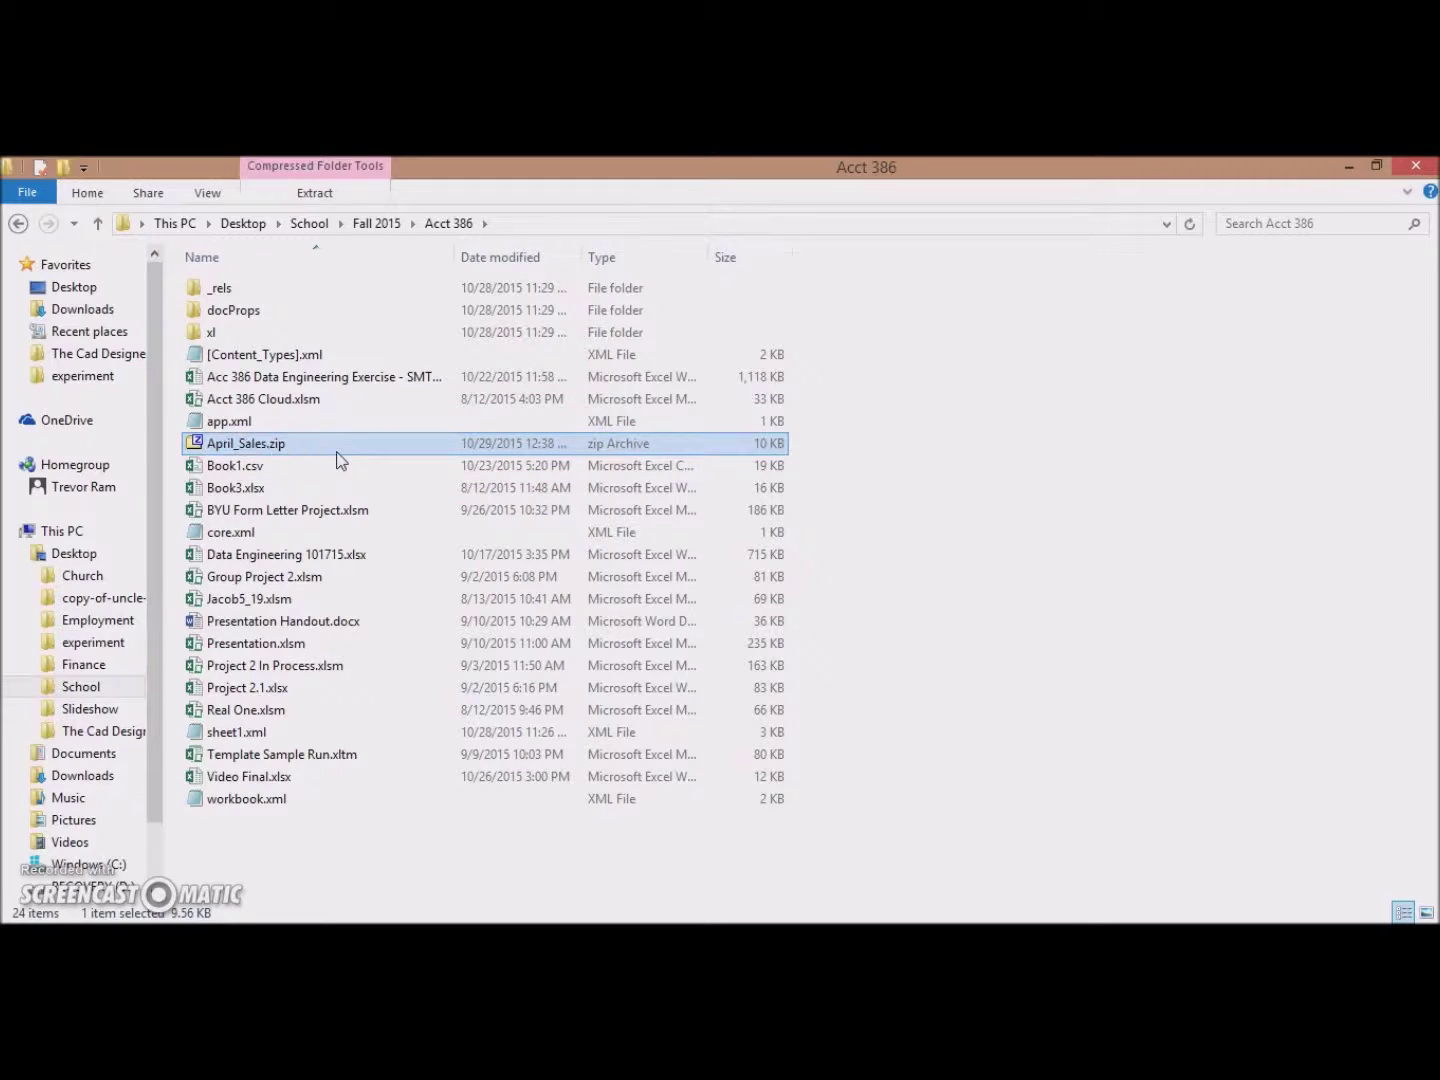
pyautogui.doubleClick(304, 450)
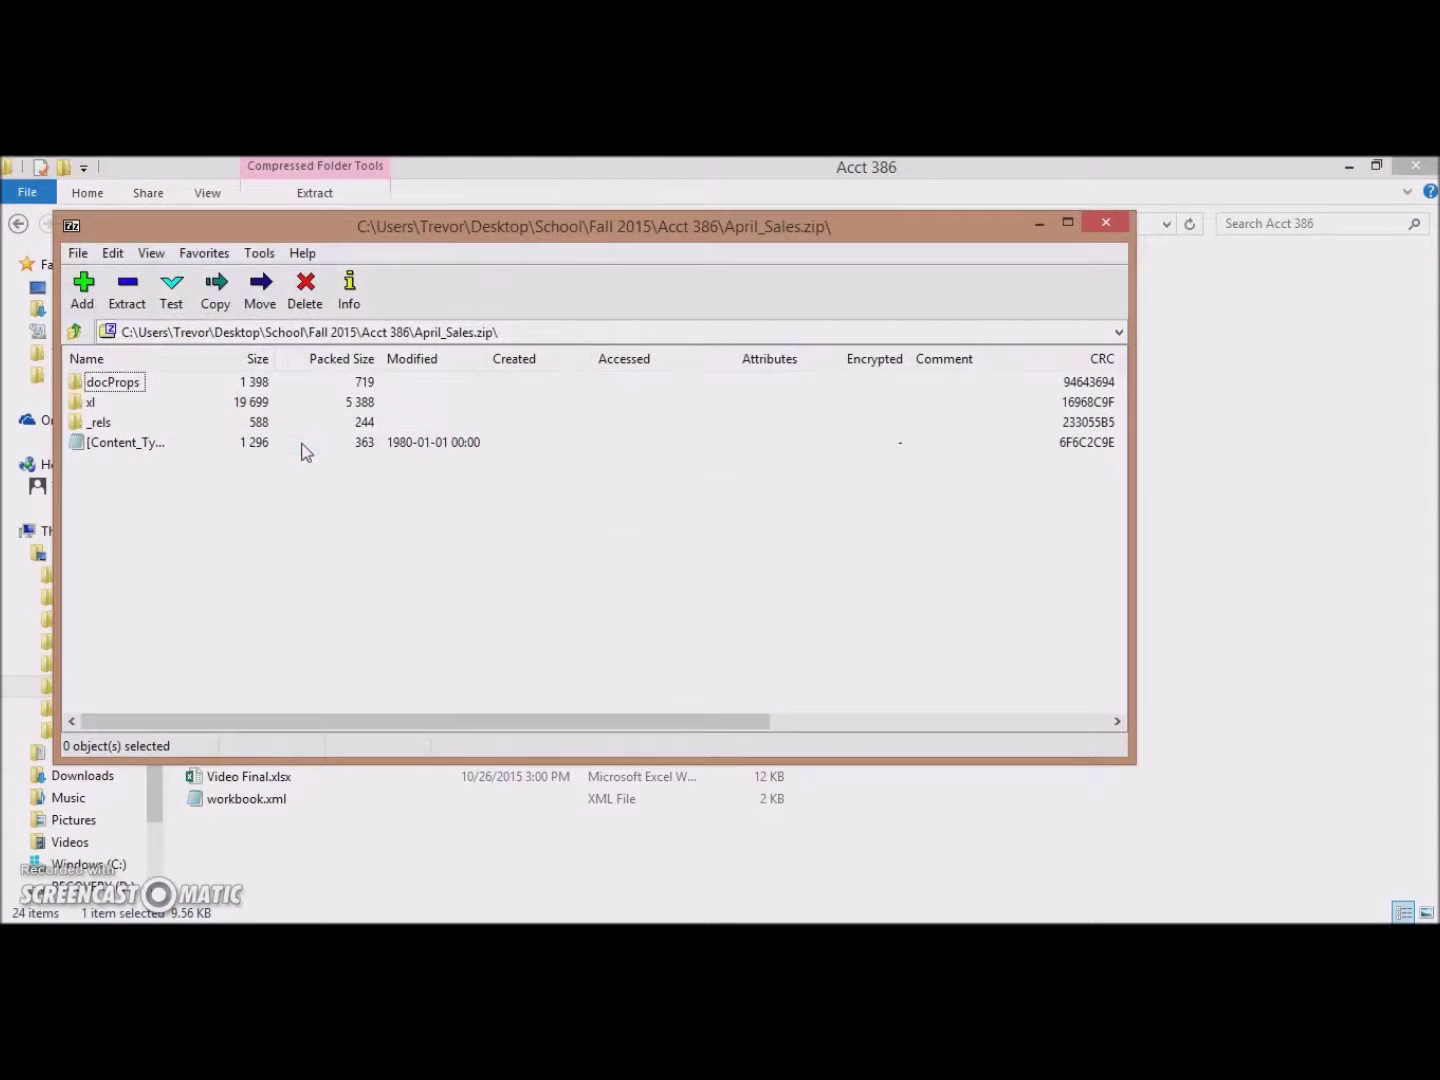
pyautogui.click(91, 402)
pyautogui.doubleClick(94, 401)
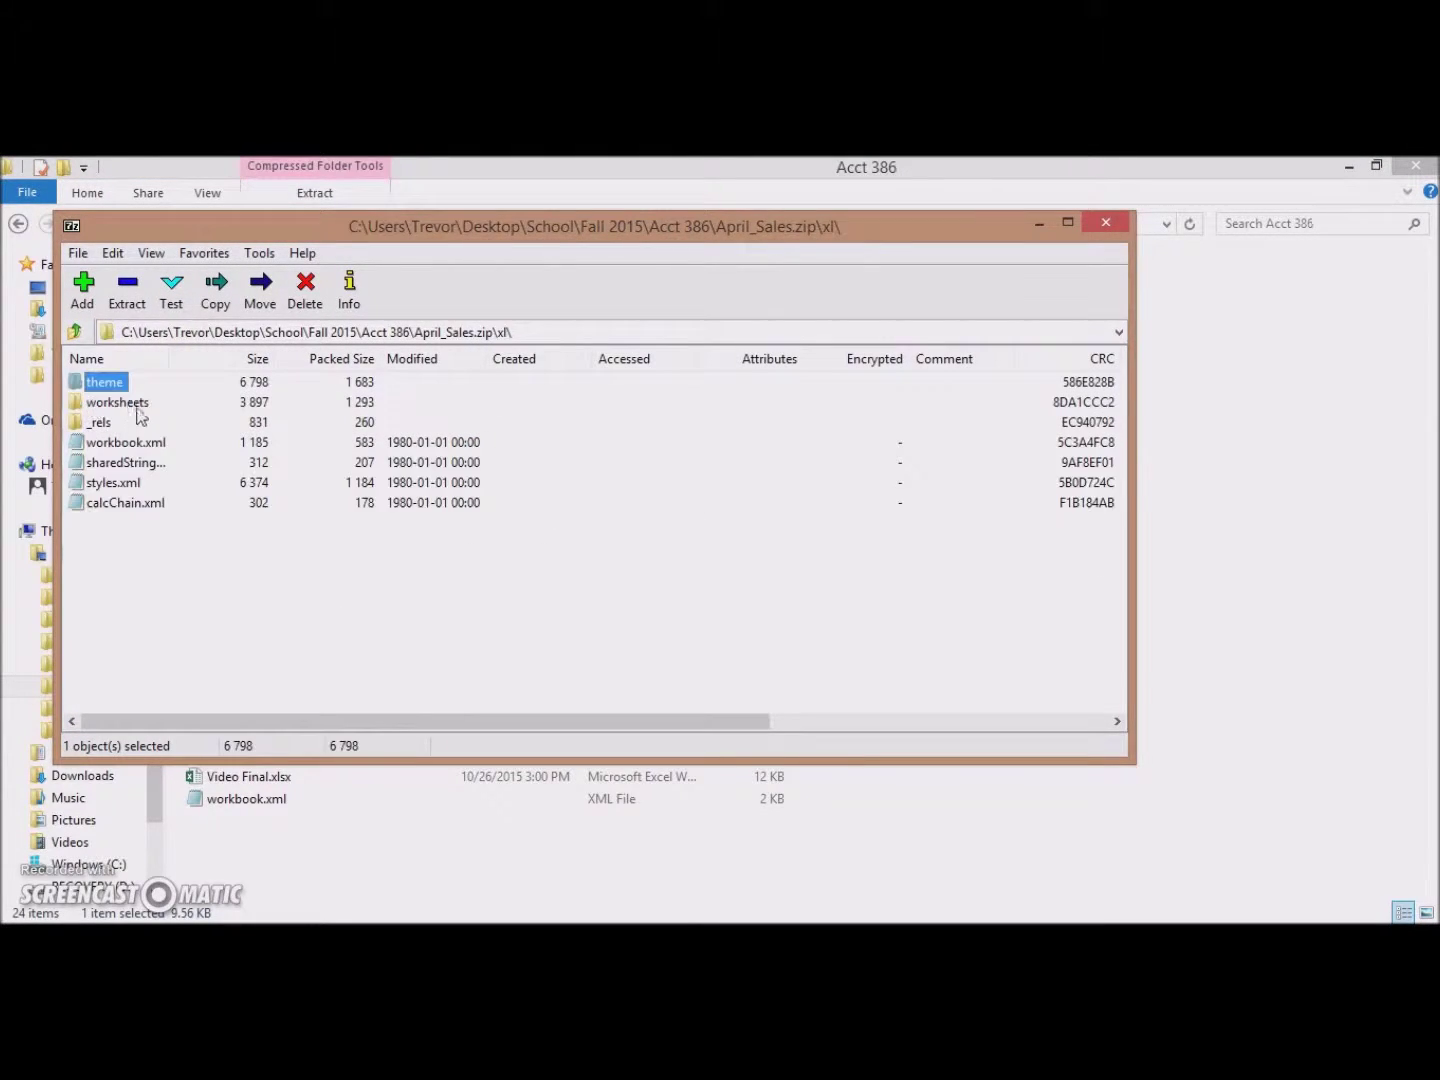
pyautogui.doubleClick(127, 407)
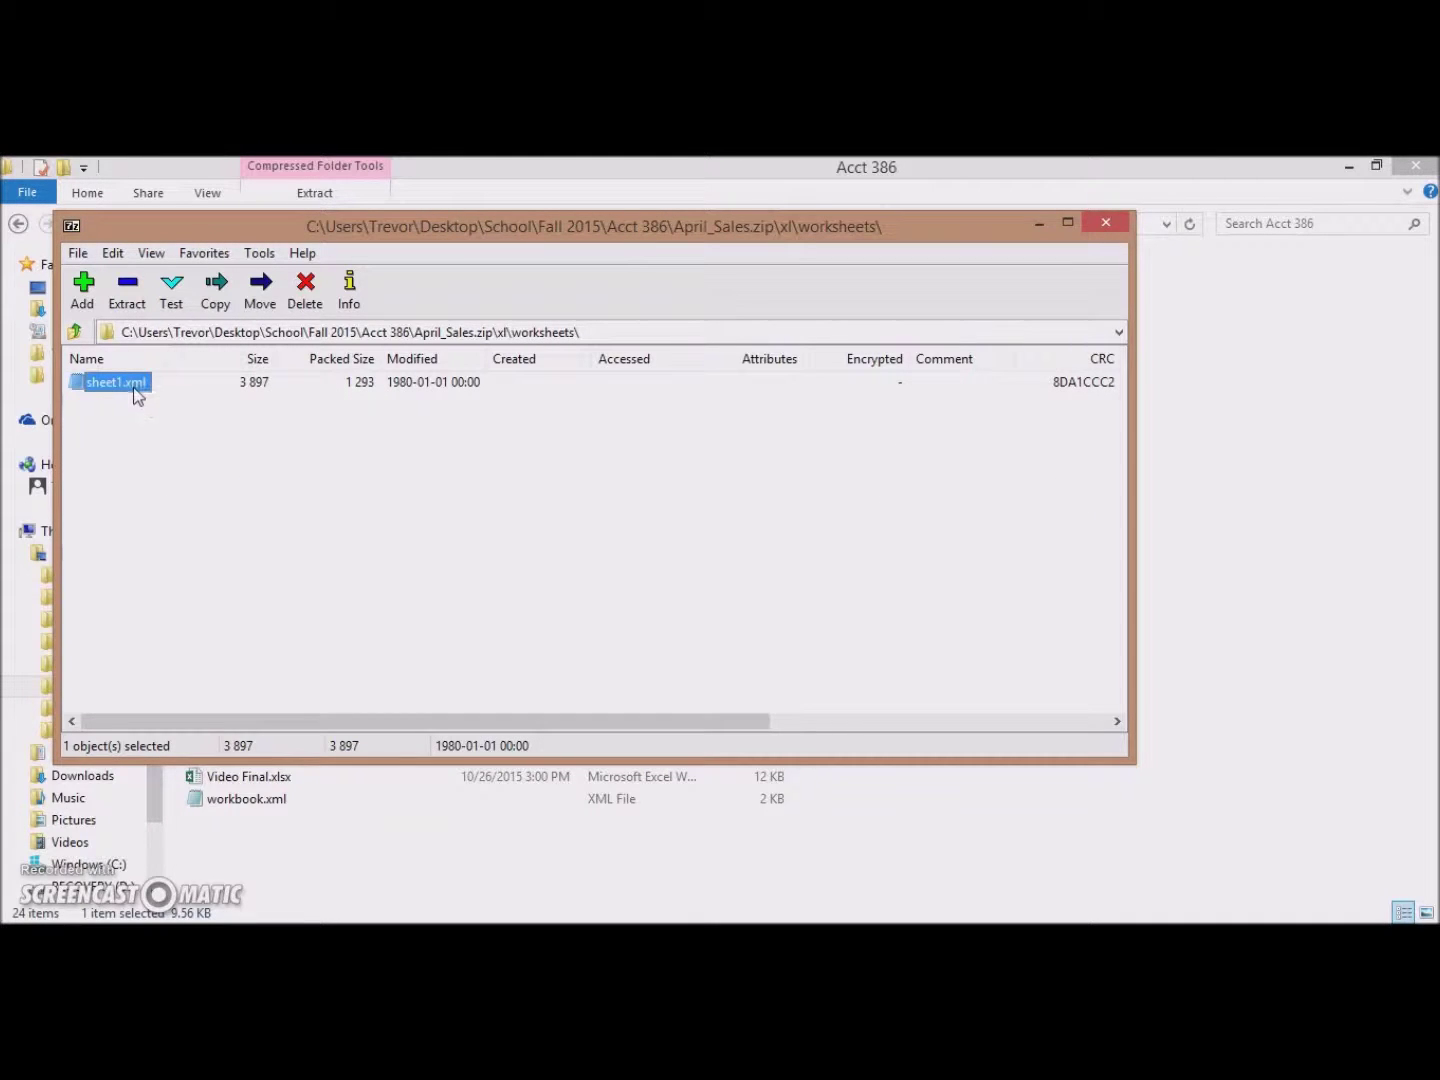
pyautogui.doubleClick(135, 388)
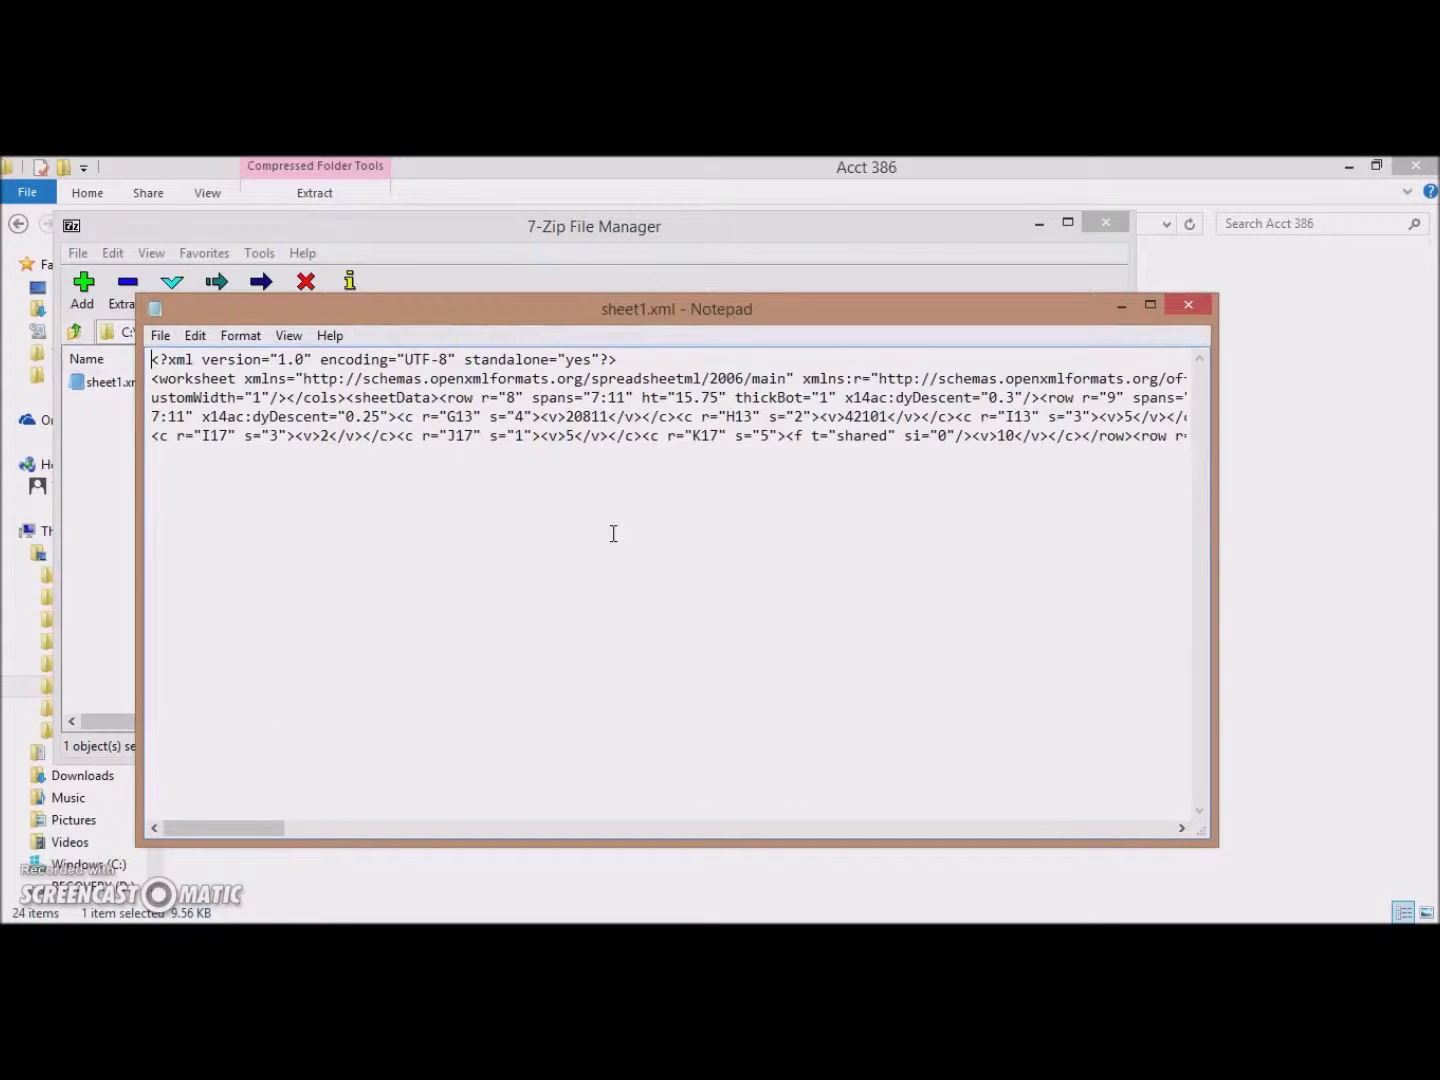
# Step: Find 'sheetprotection' in sheet1.xml, then close the Find dialog
pyautogui.hotkey('ctrl', 'f')
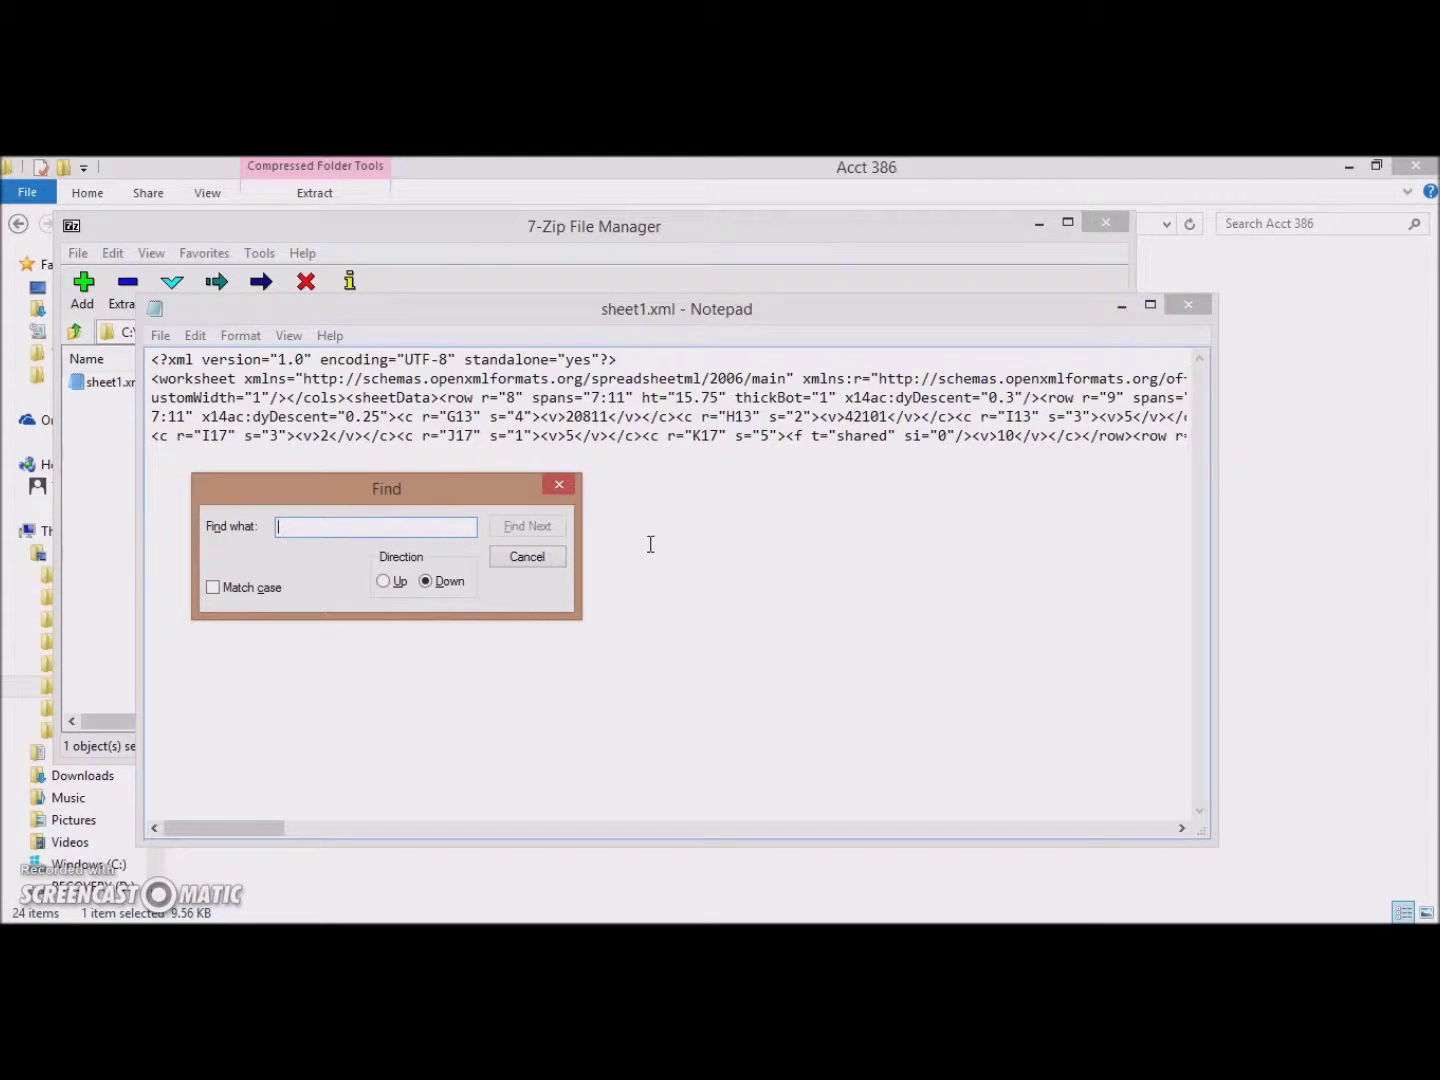
pyautogui.write('sheetp')
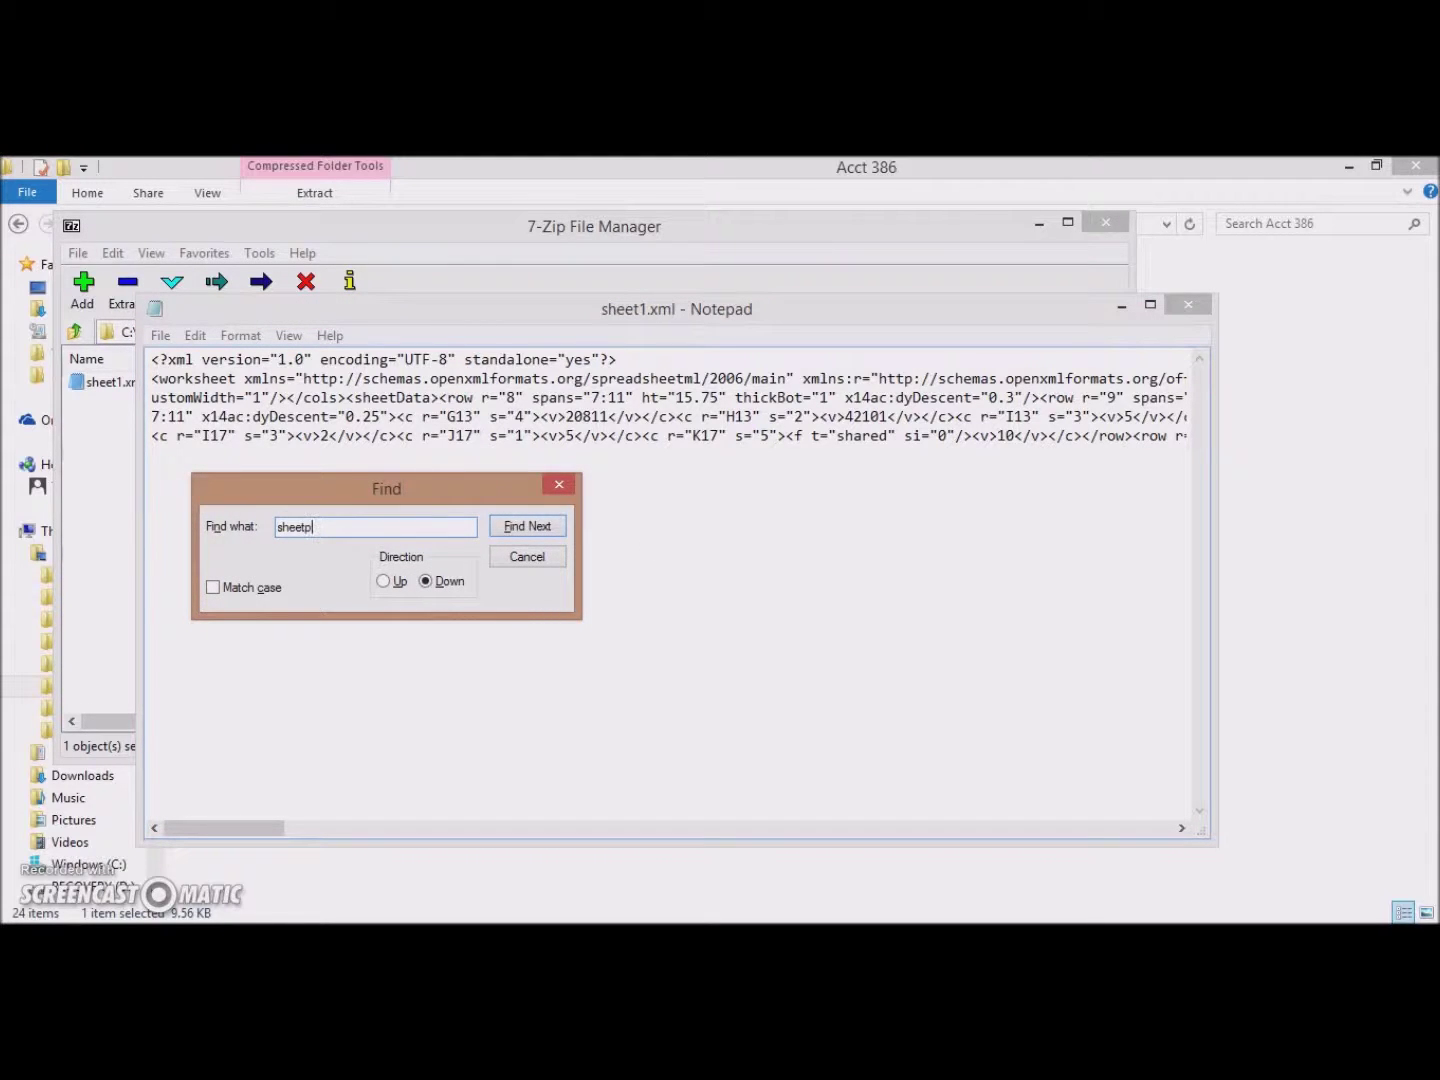
pyautogui.write('rotectio')
pyautogui.write('n')
pyautogui.press('Return')
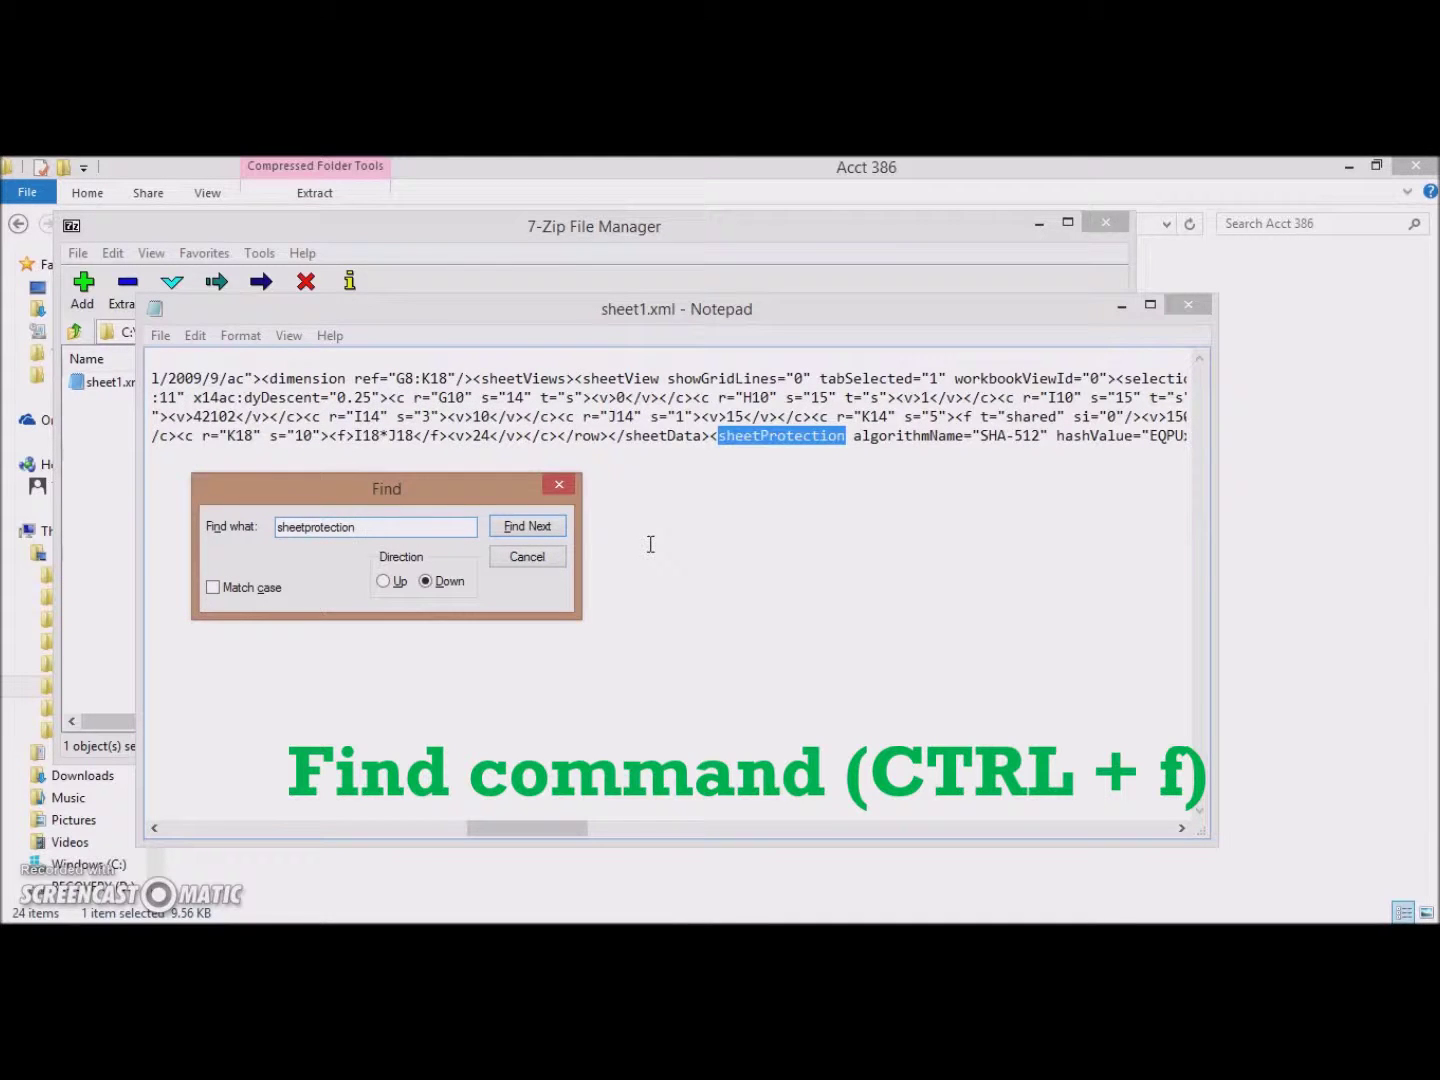
pyautogui.click(558, 487)
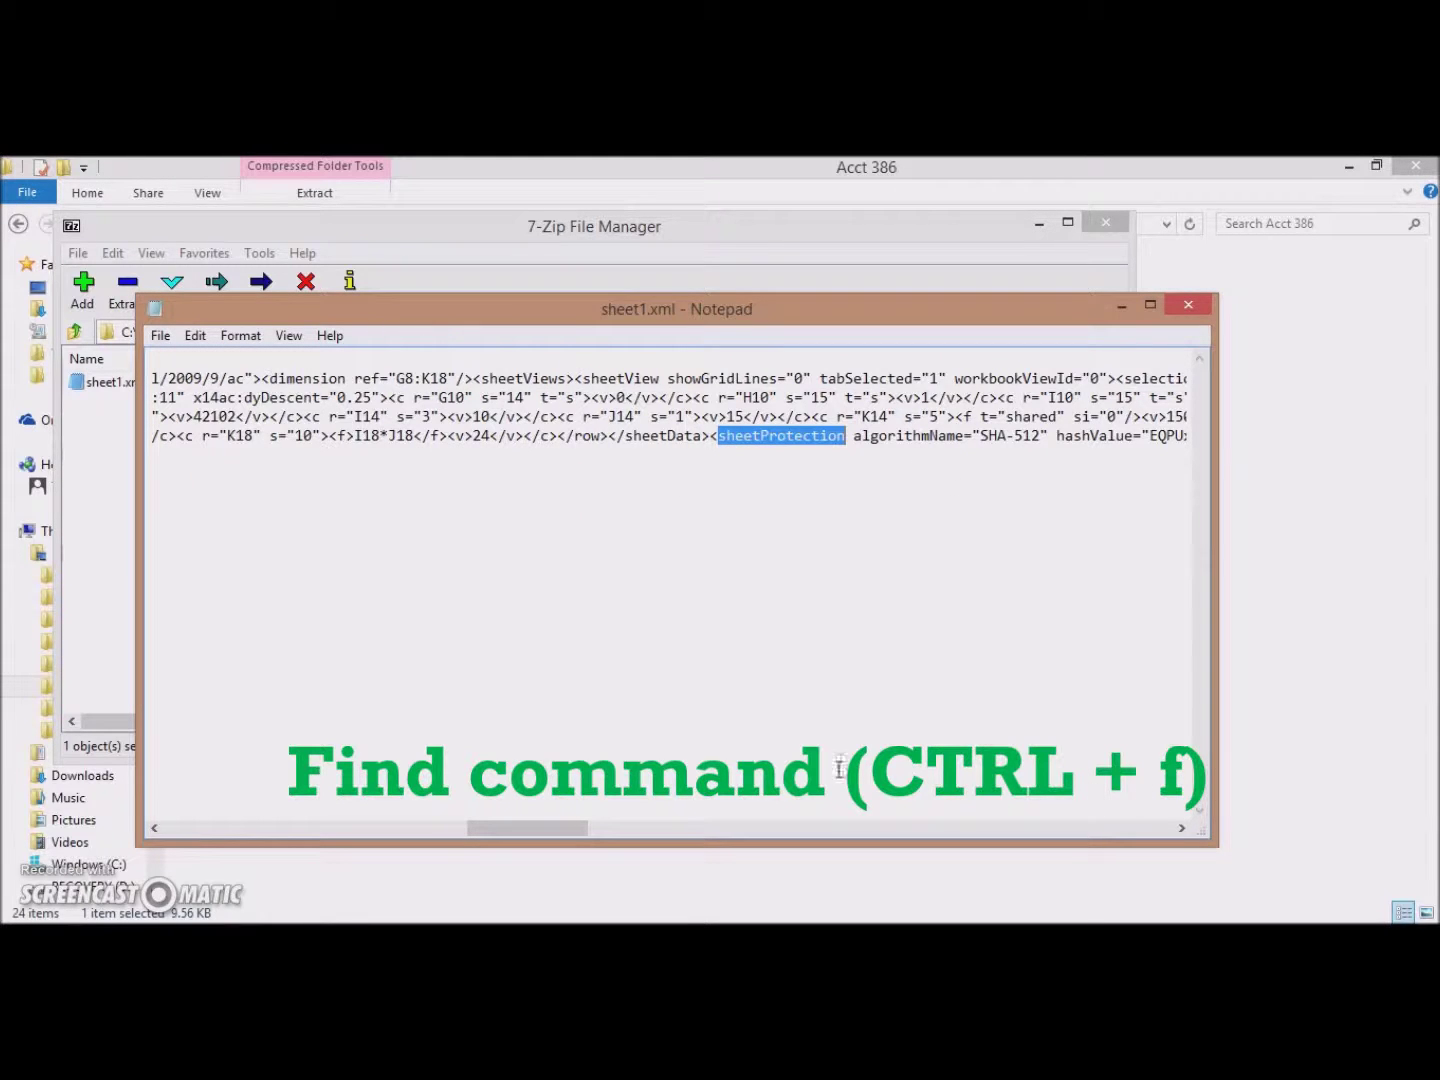
pyautogui.moveTo(552, 830); pyautogui.dragTo(606, 826)
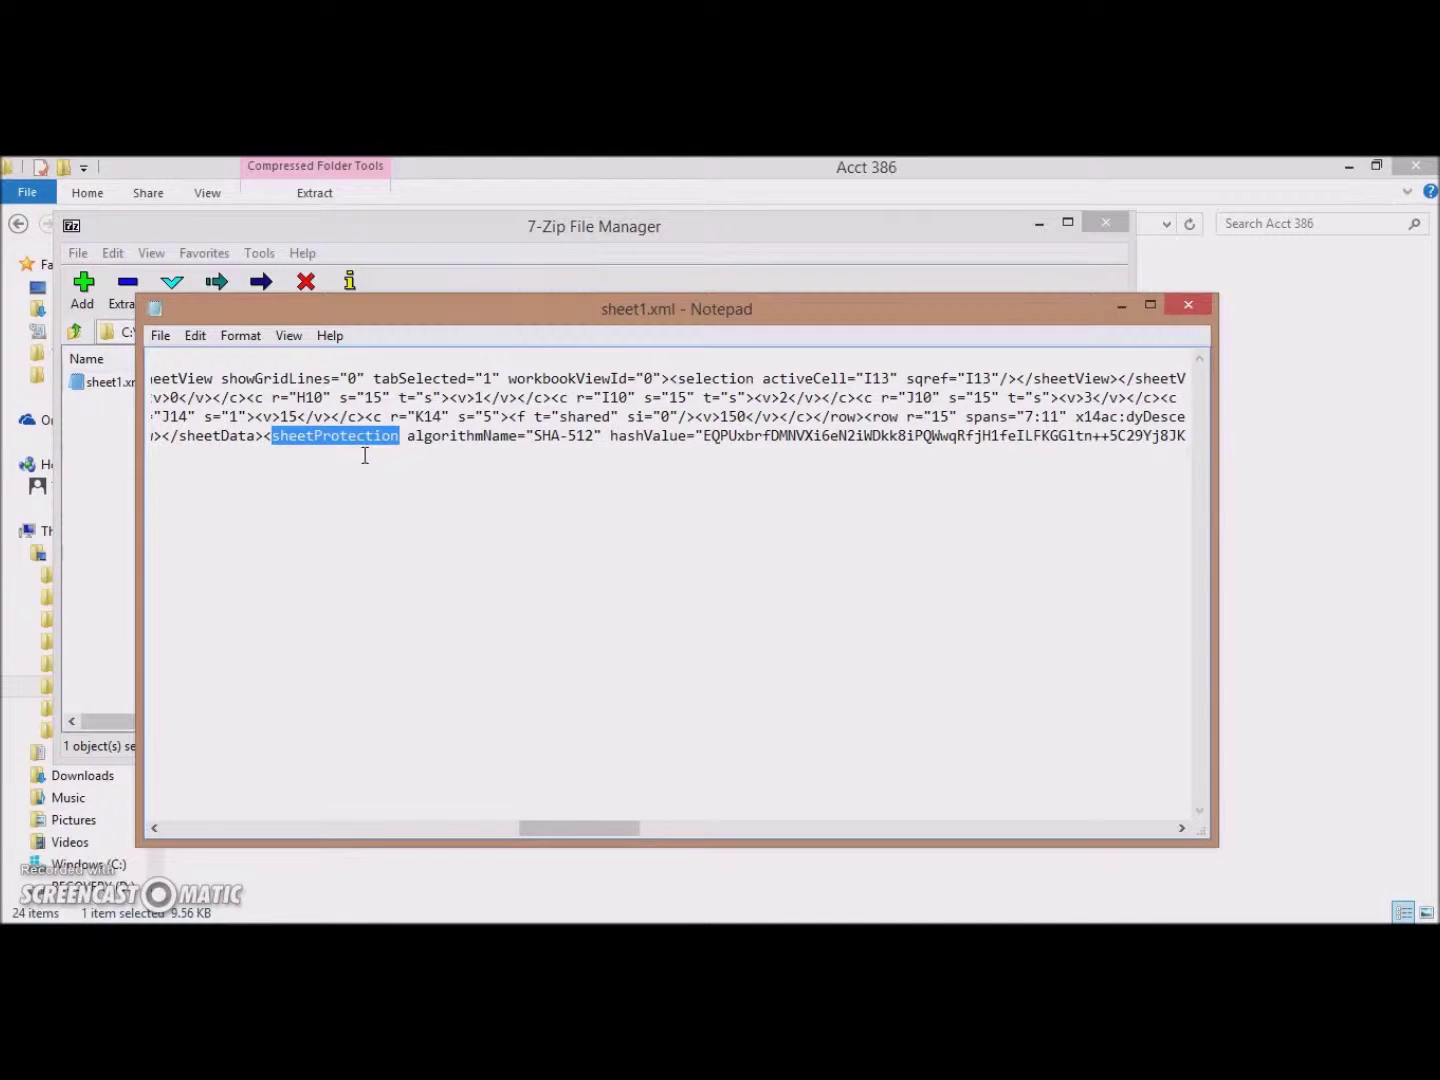
# Step: Delete the whole <sheetProtection … /> tag from sheet1.xml and save the file
pyautogui.moveTo(365, 456); pyautogui.dragTo(1160, 439)
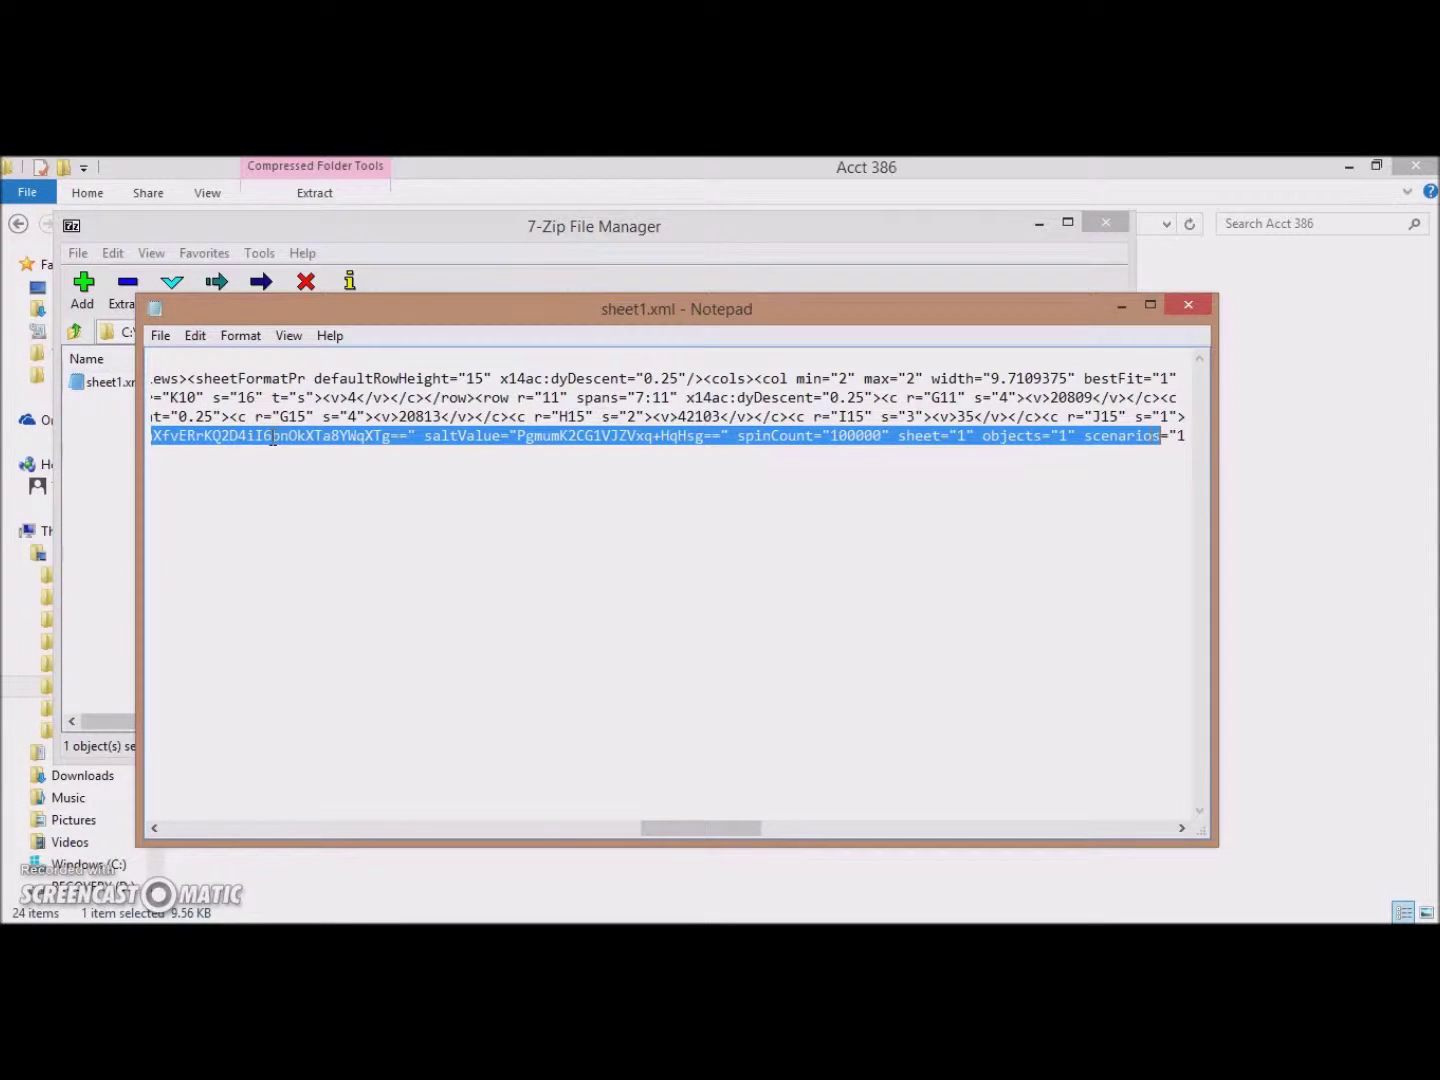
pyautogui.hotkey('shift', 'Right')
pyautogui.hotkey('shift', 'Right')
pyautogui.hotkey('shift', 'Right')
pyautogui.hotkey('shift', 'Right')
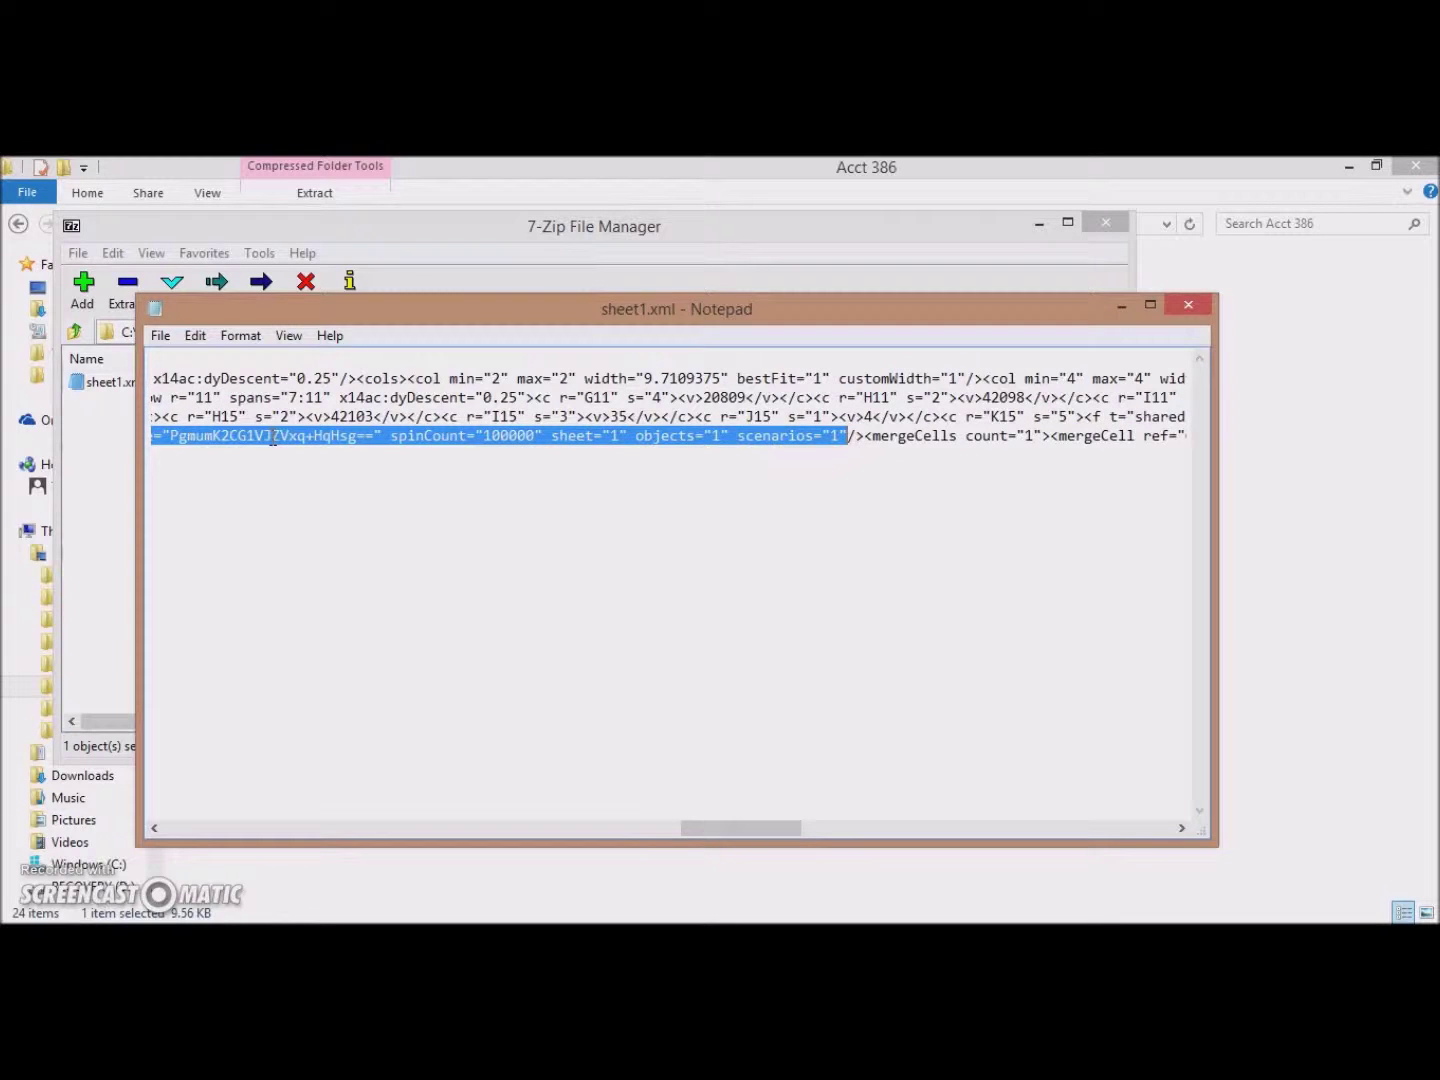
pyautogui.hotkey('shift', 'Right')
pyautogui.hotkey('shift', 'Right')
pyautogui.press('Delete')
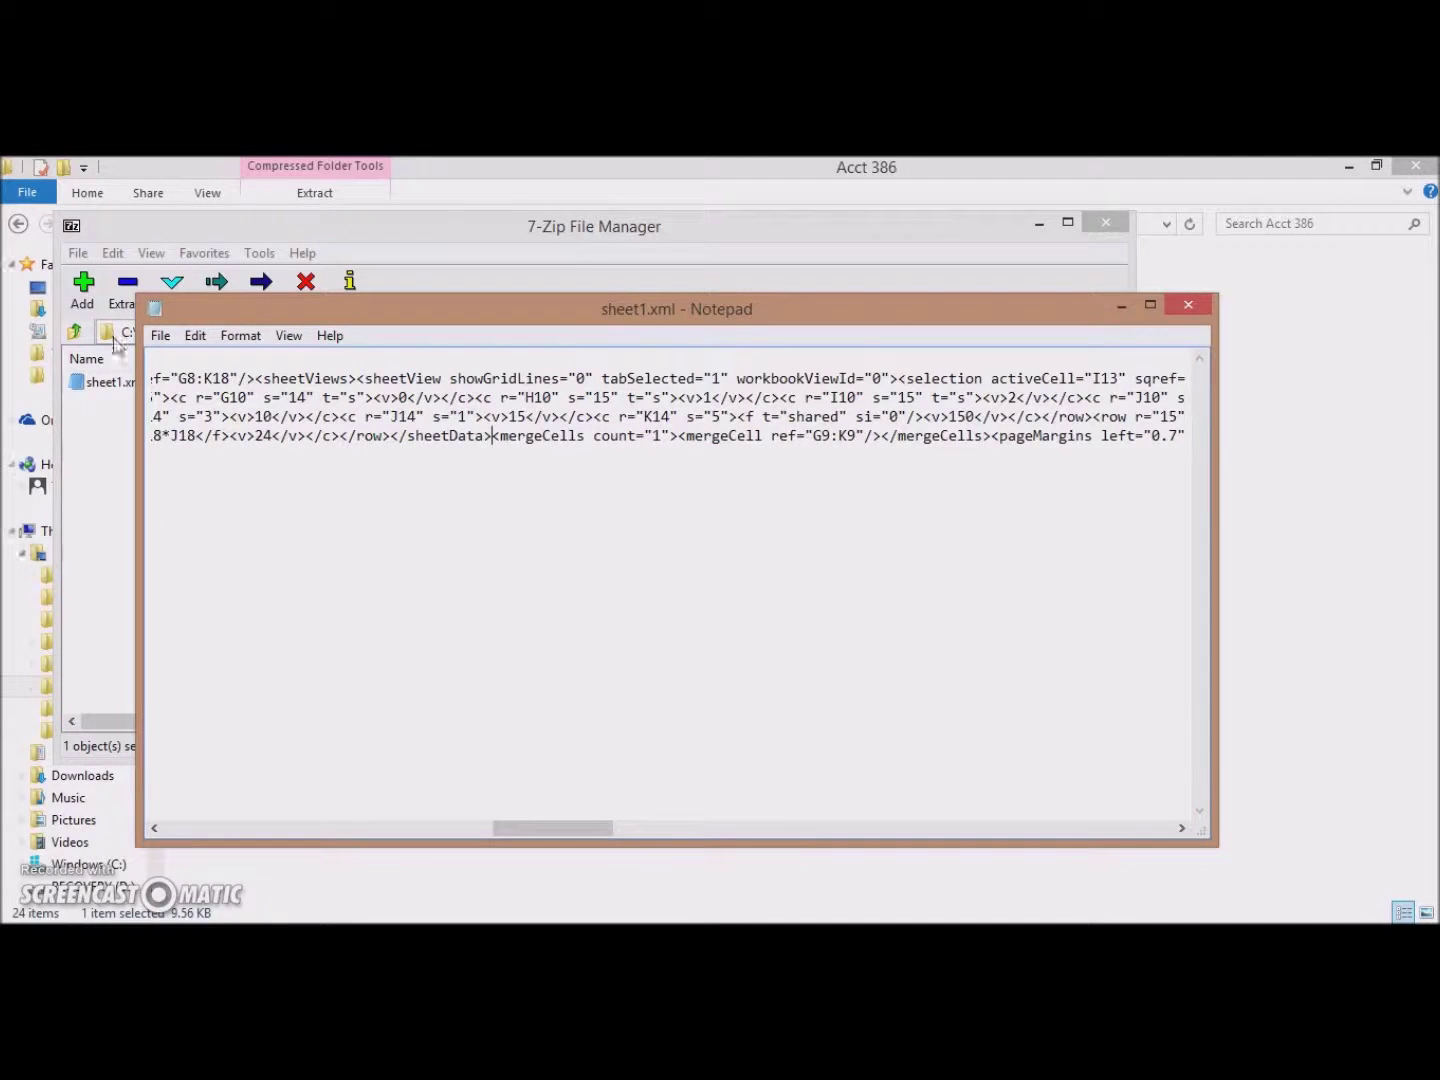
pyautogui.click(161, 336)
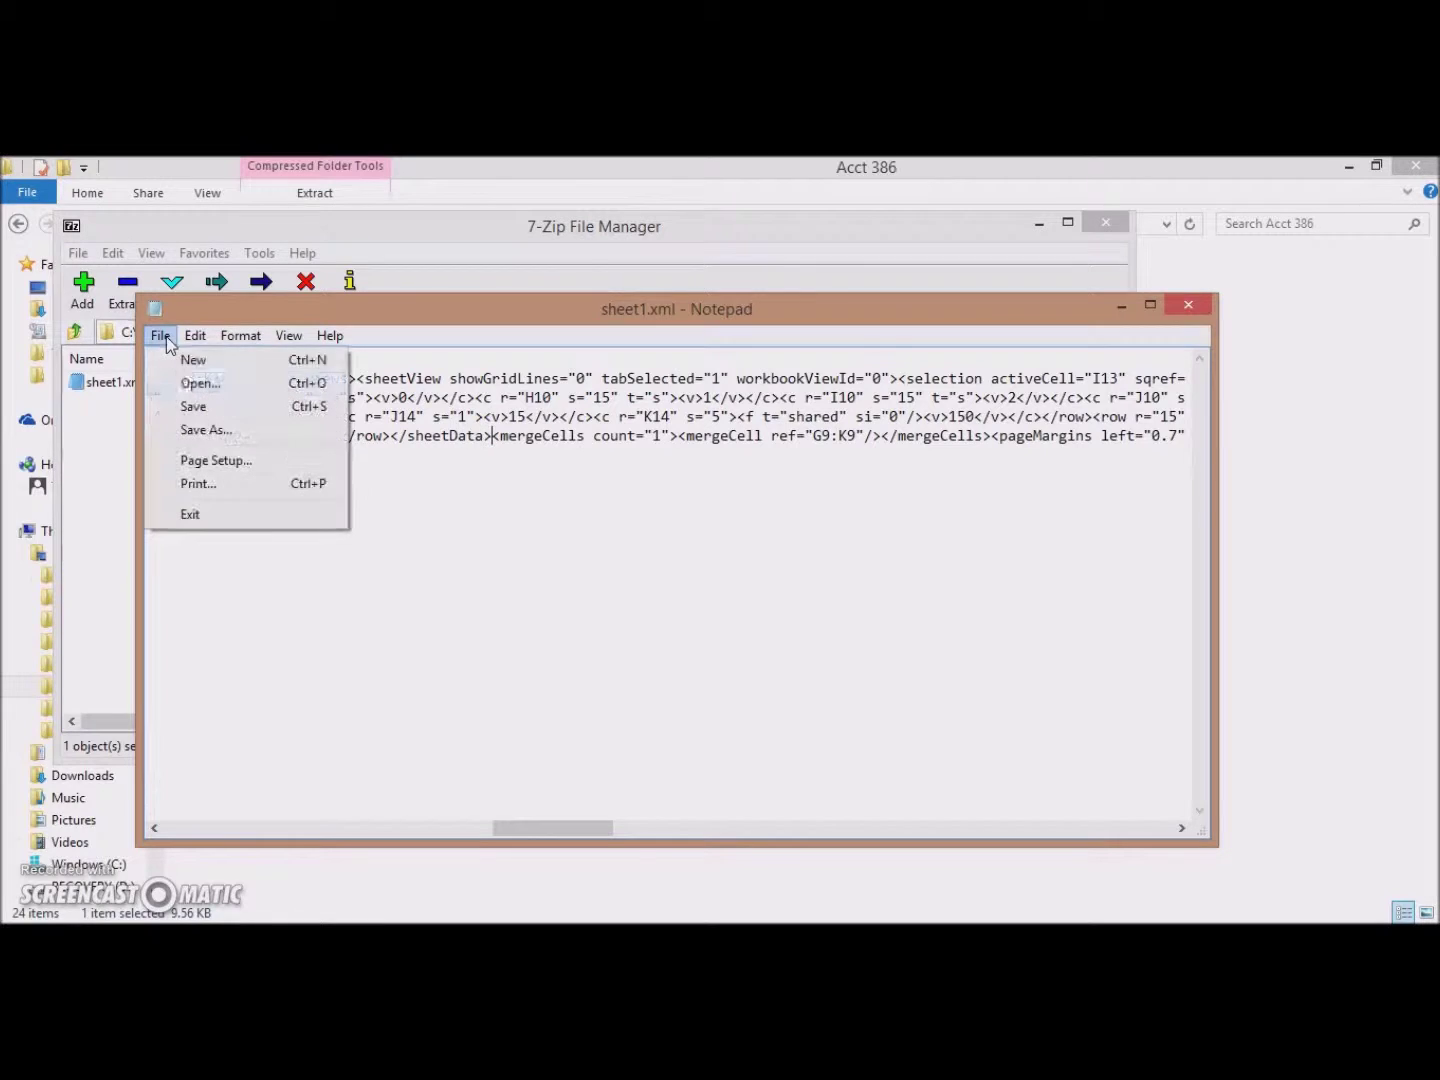
pyautogui.click(199, 407)
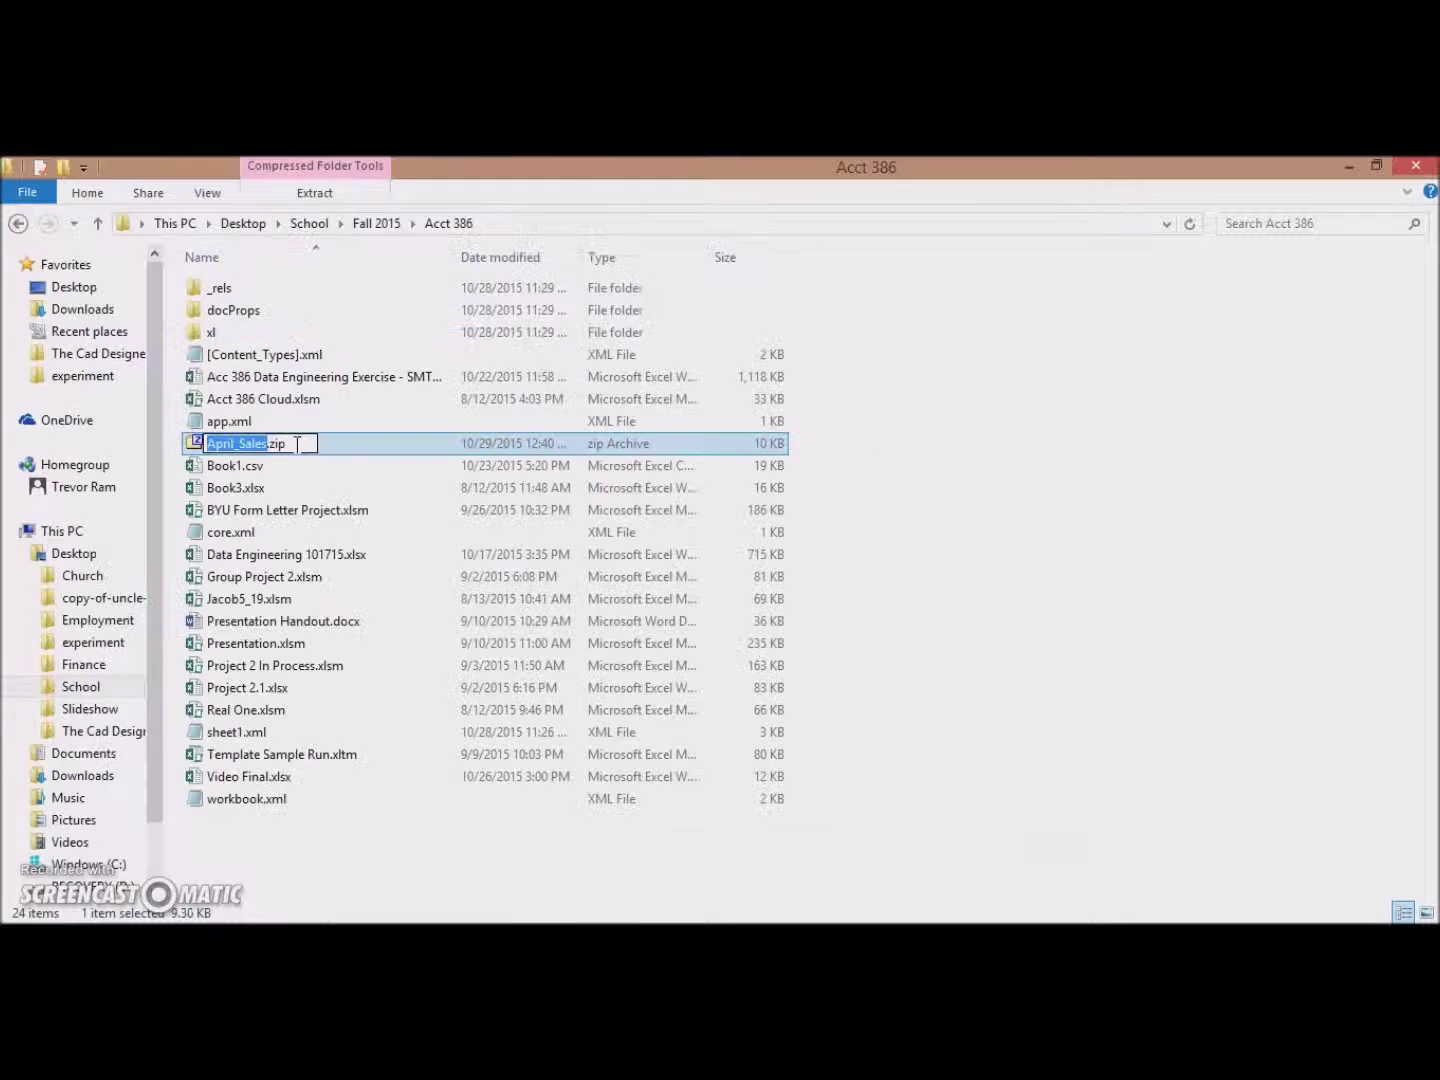
# Step: Rename April_Sales.zip back to April_Sales.xlsx and open it in Excel
pyautogui.click(297, 444)
pyautogui.press('BackSpace')
pyautogui.press('BackSpace')
pyautogui.press('BackSpace')
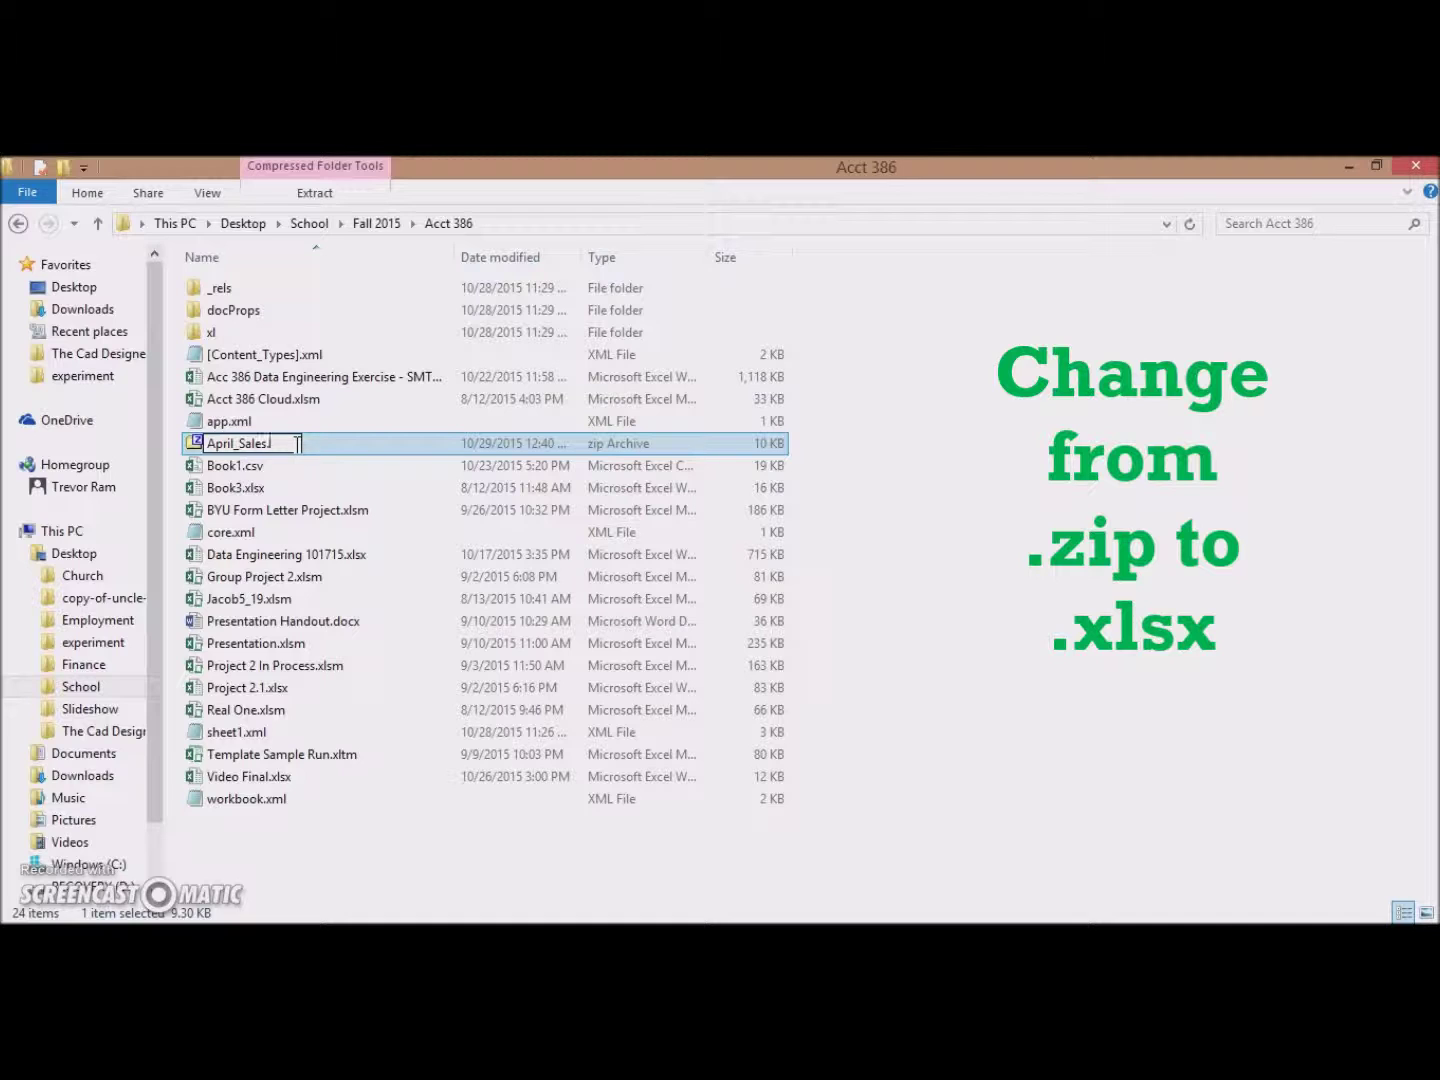
pyautogui.write('xls')
pyautogui.write('x')
pyautogui.press('Return')
pyautogui.press('Return')
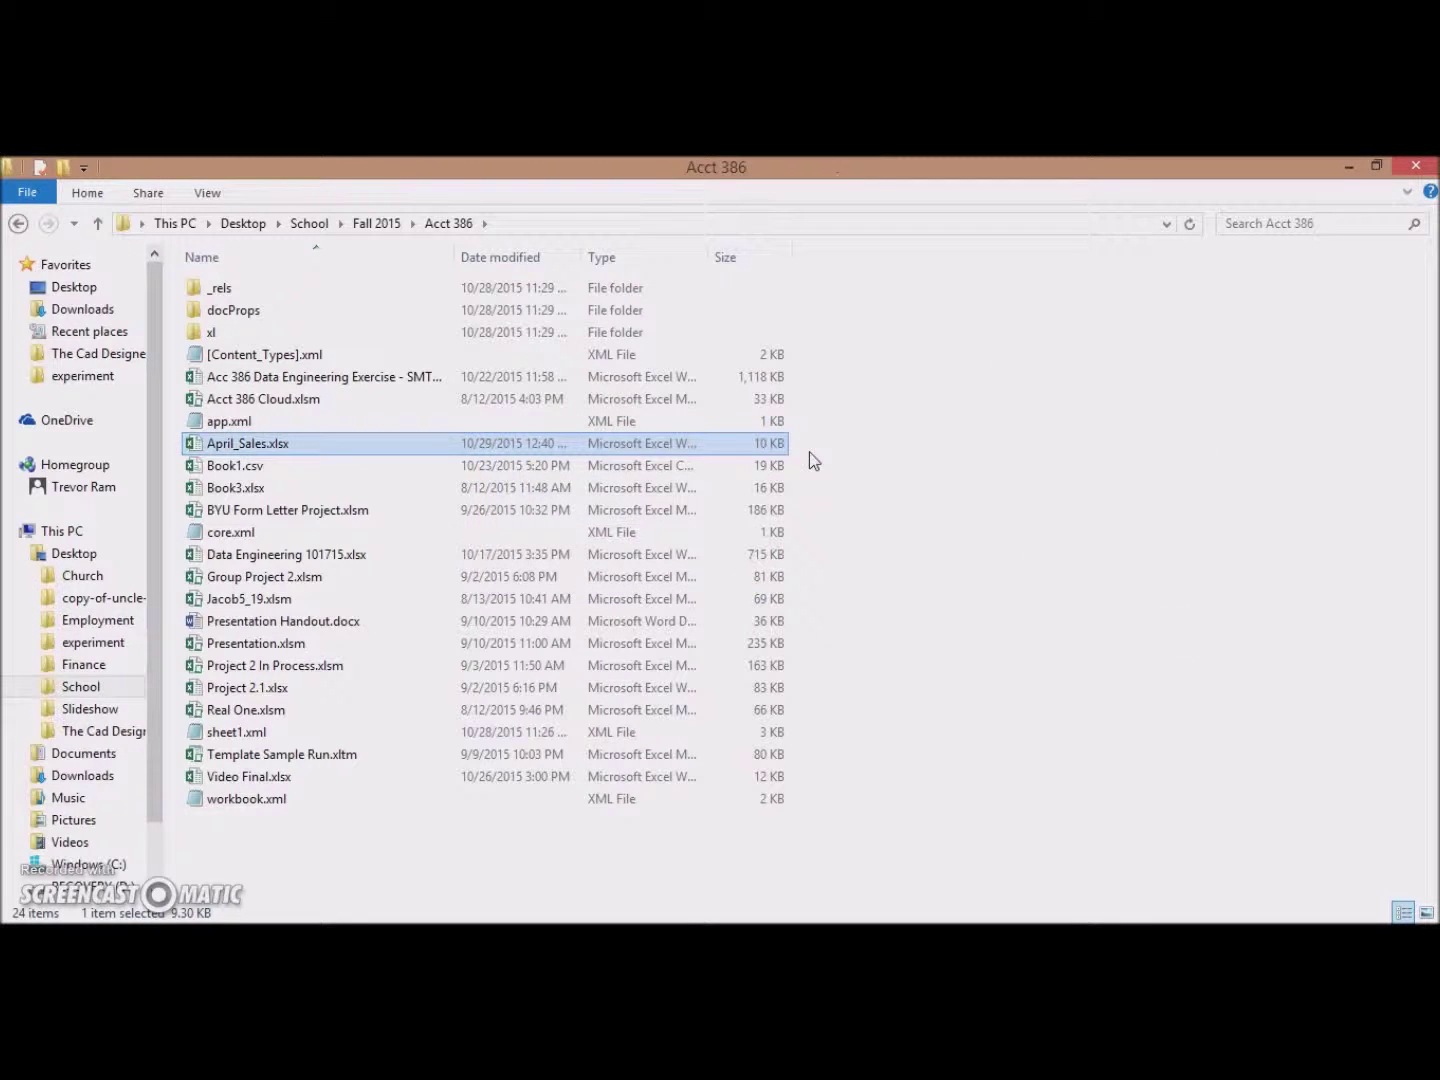
pyautogui.doubleClick(315, 445)
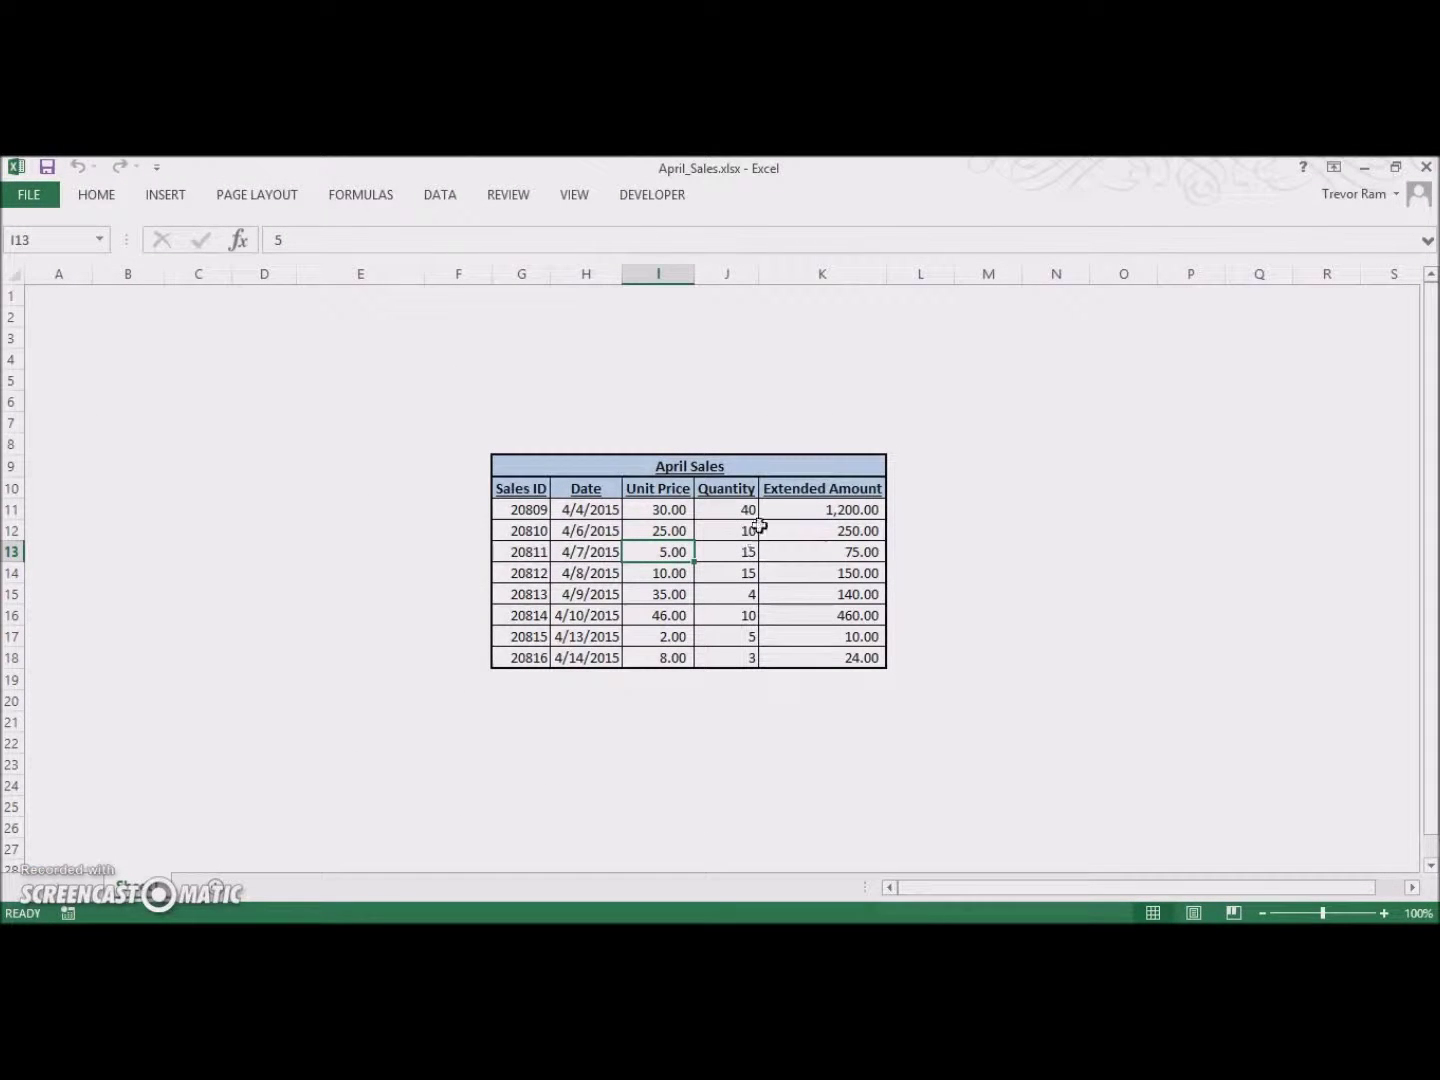
# Step: Confirm the sheet is unprotected, then enter 4 as the unit price in I13
pyautogui.click(519, 201)
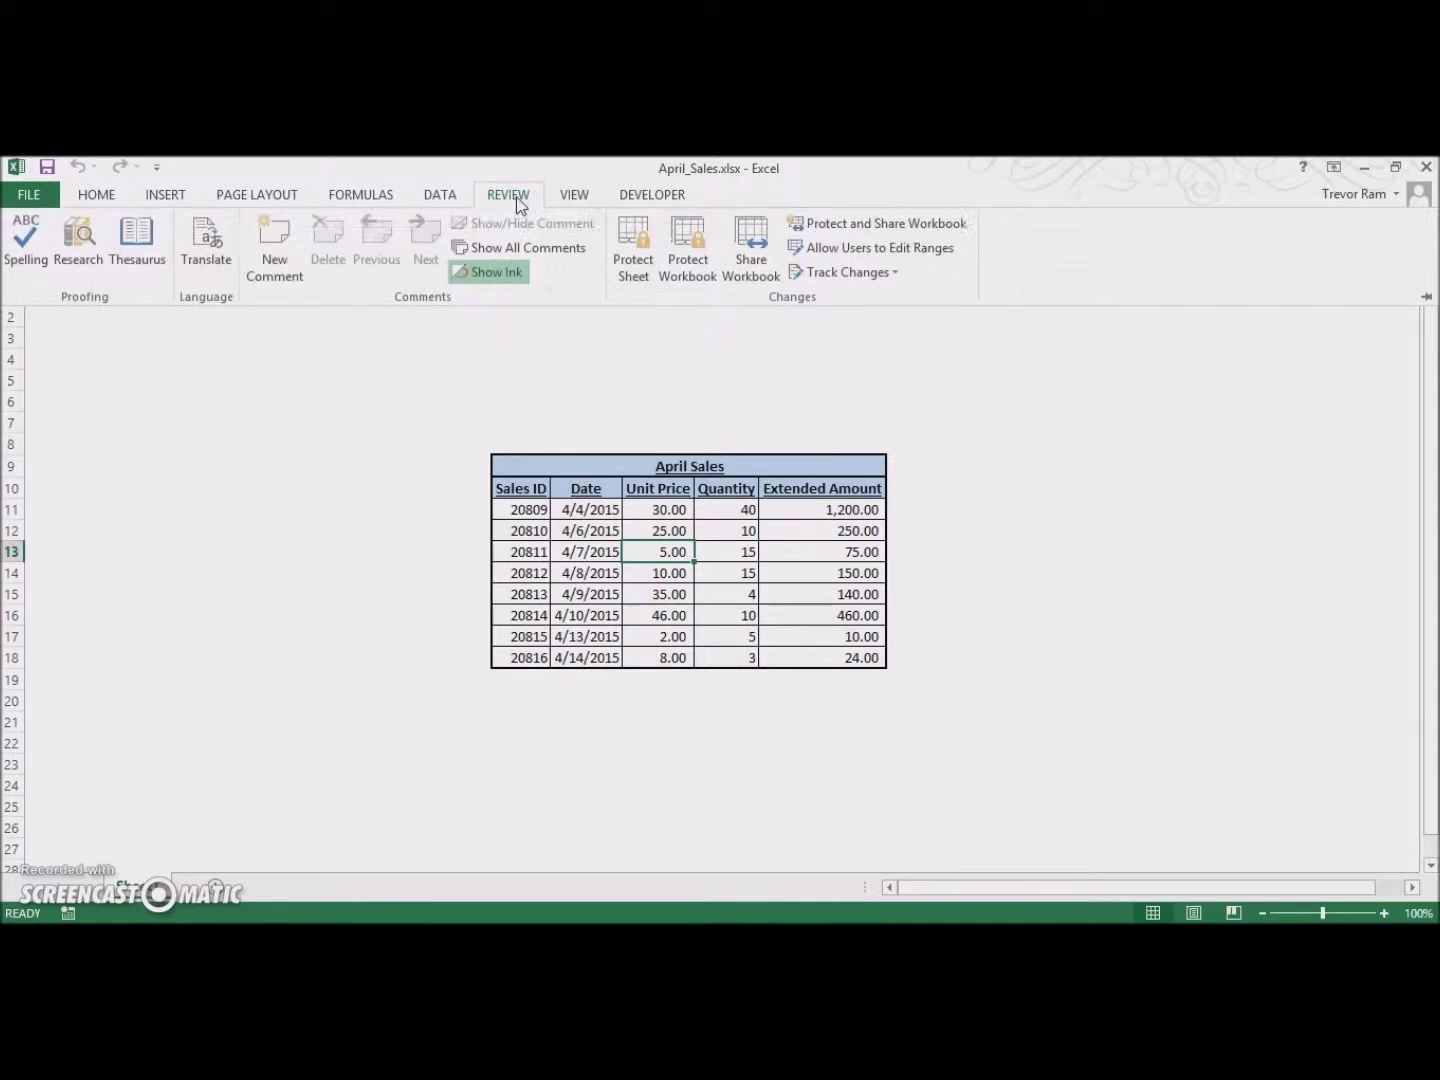
pyautogui.click(748, 558)
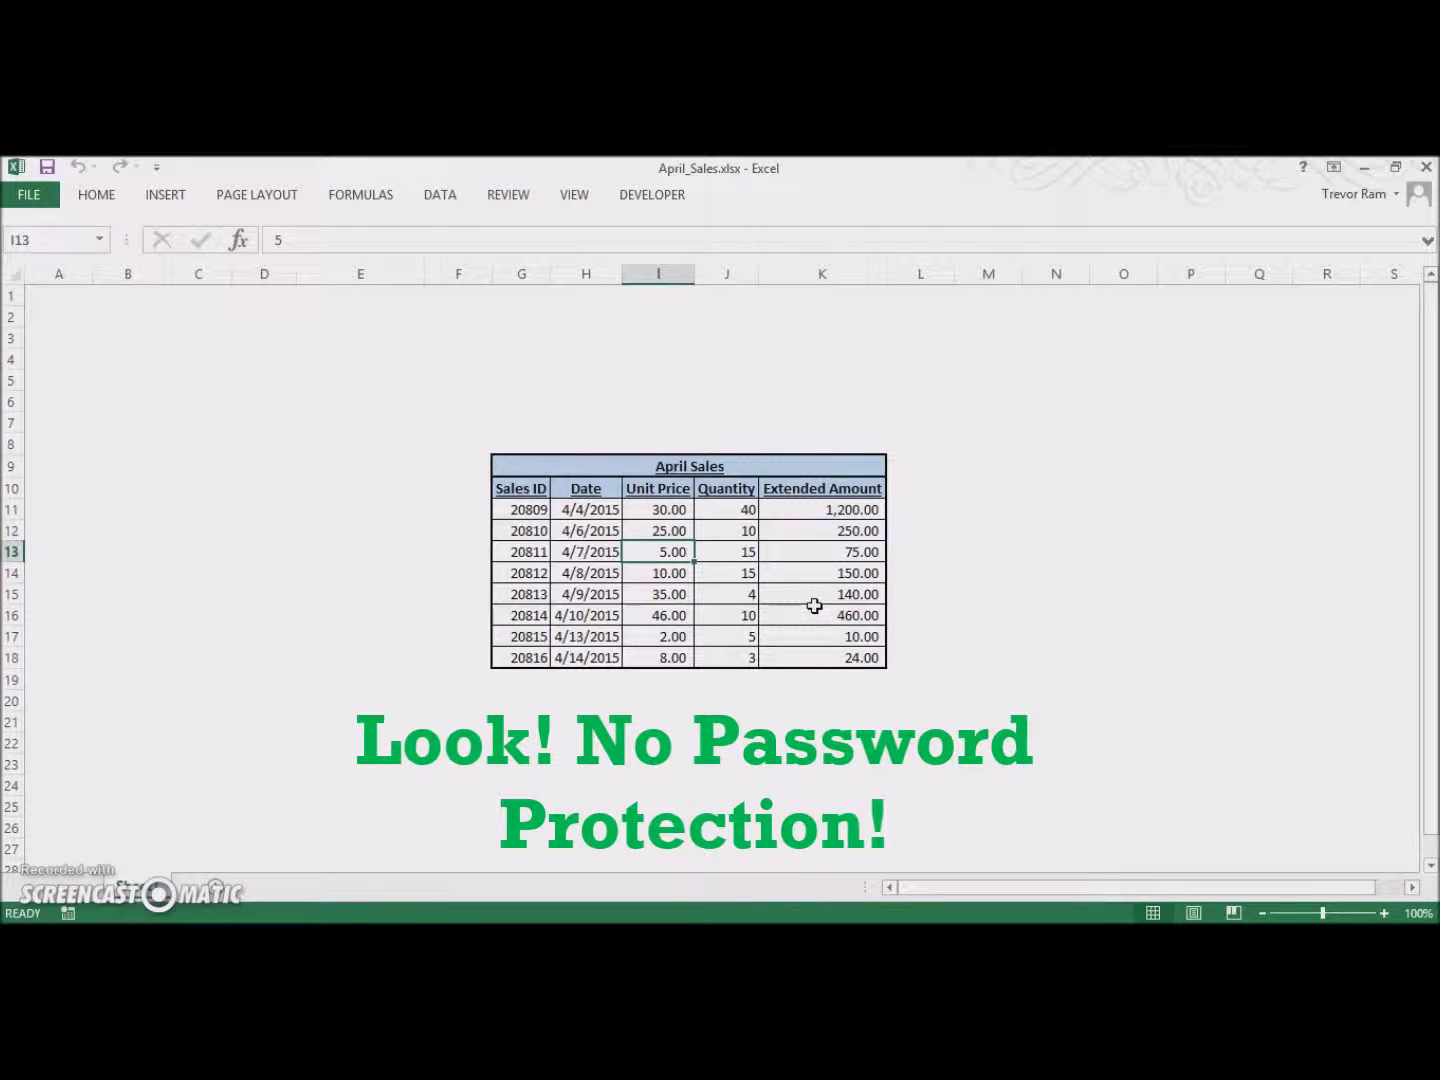
pyautogui.write('4')
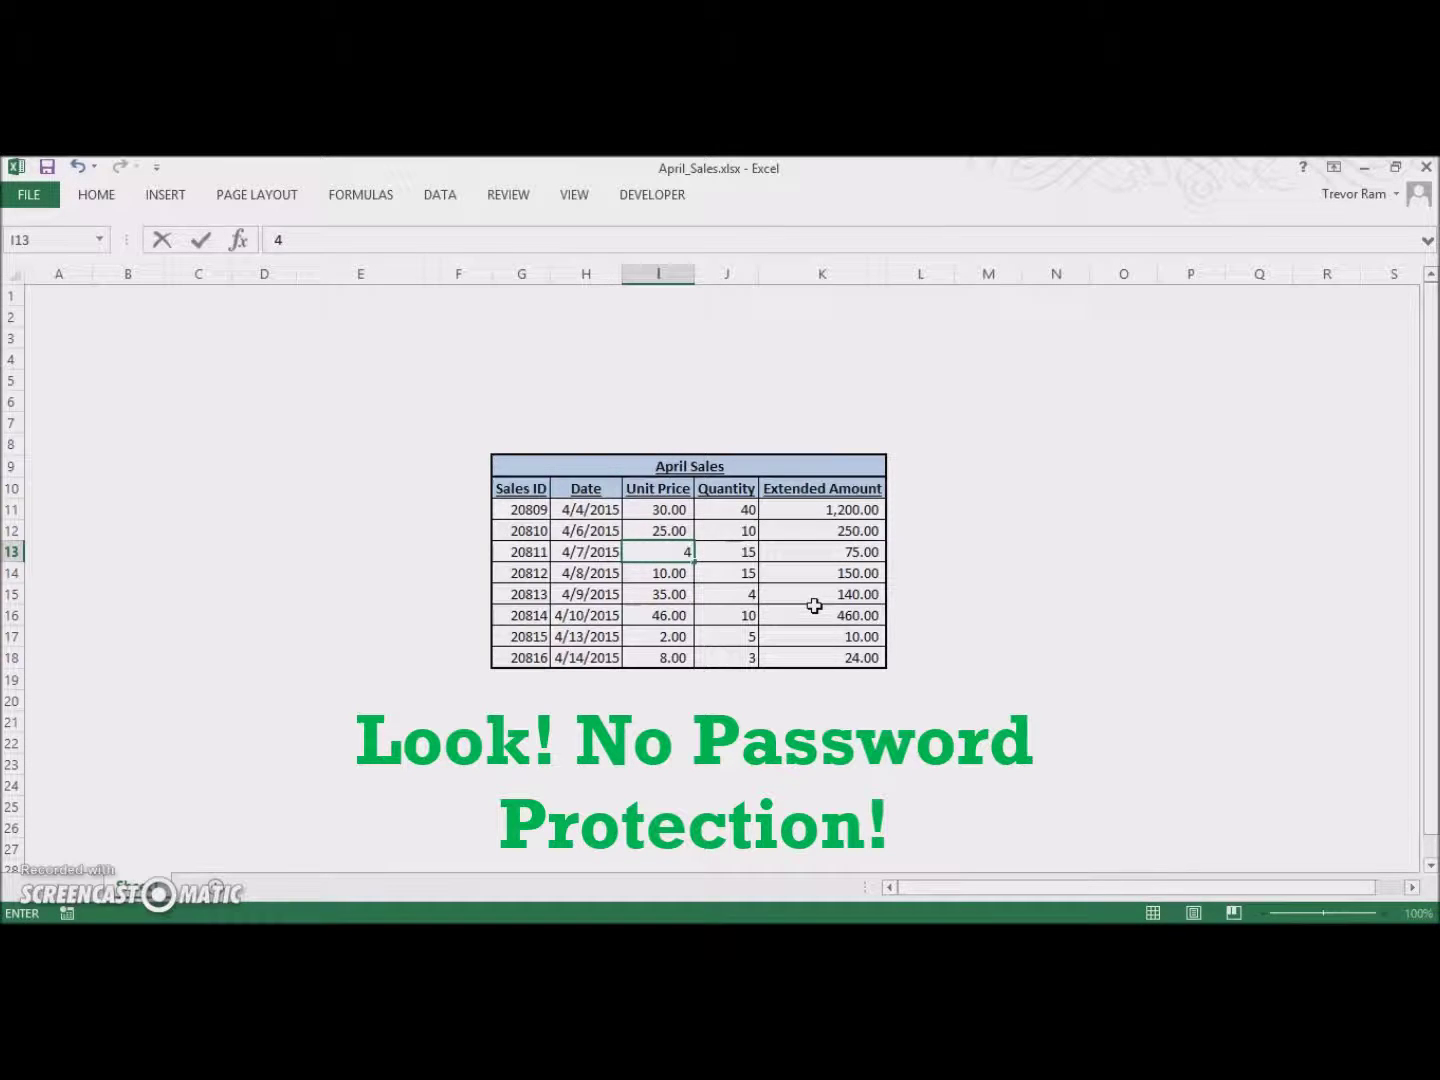
pyautogui.press('Return')
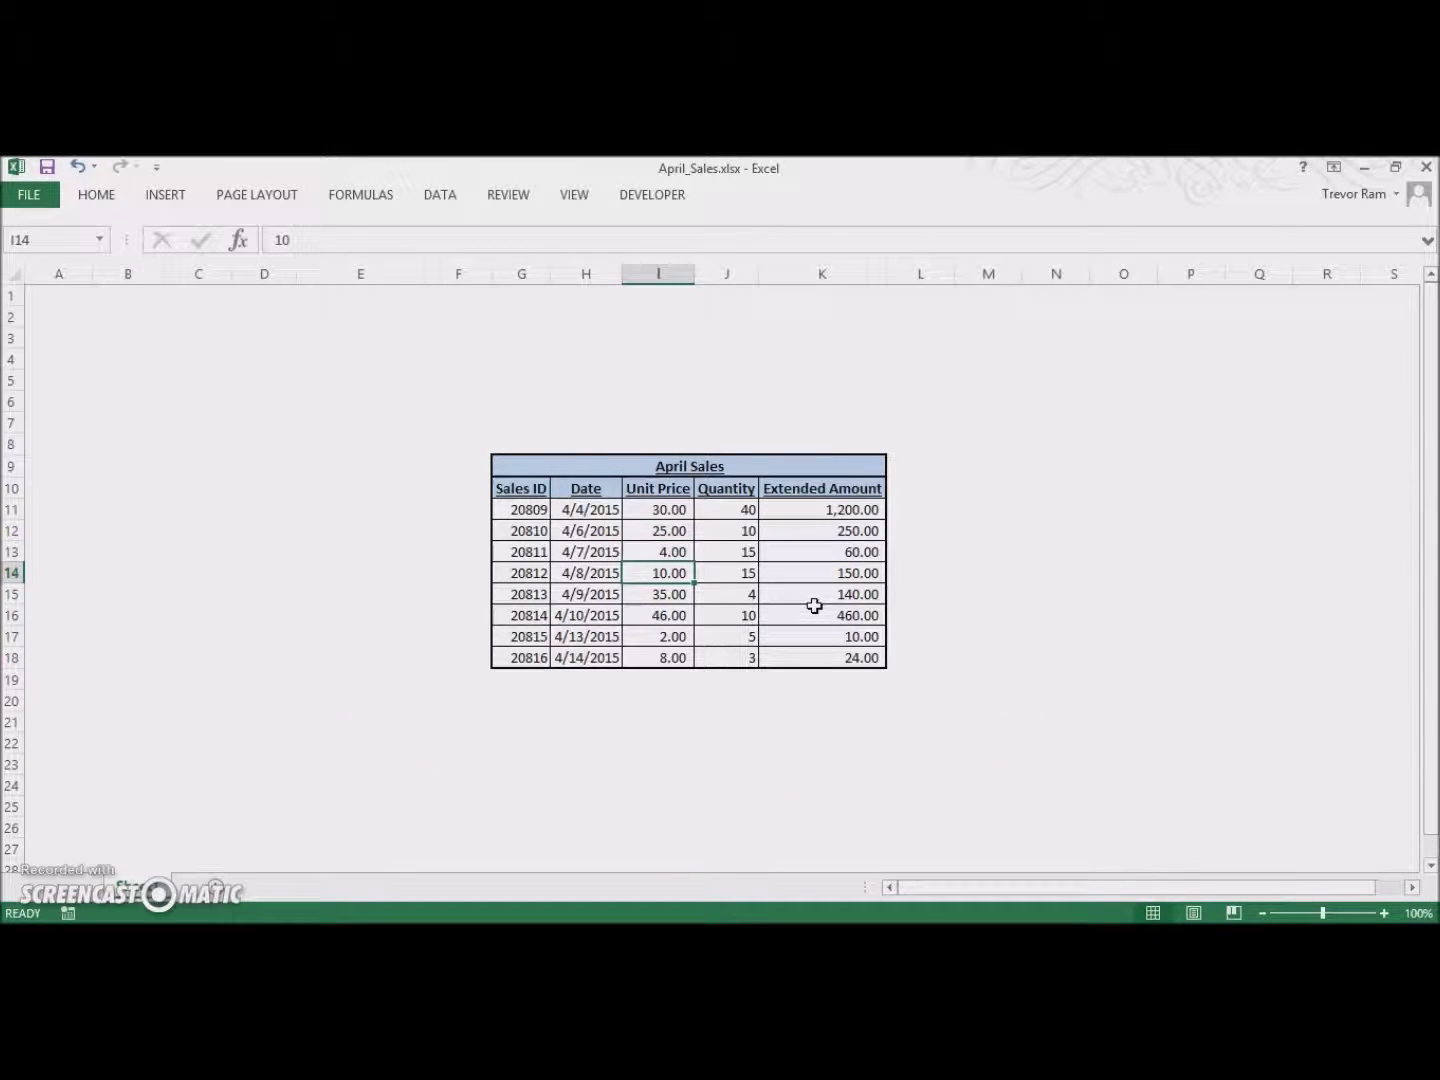